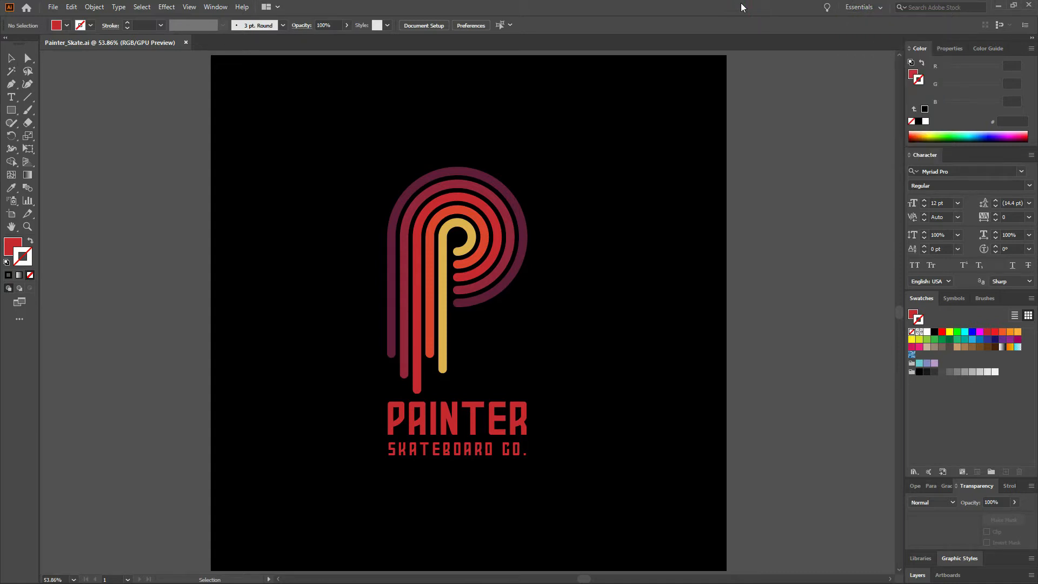
left_click(190, 7)
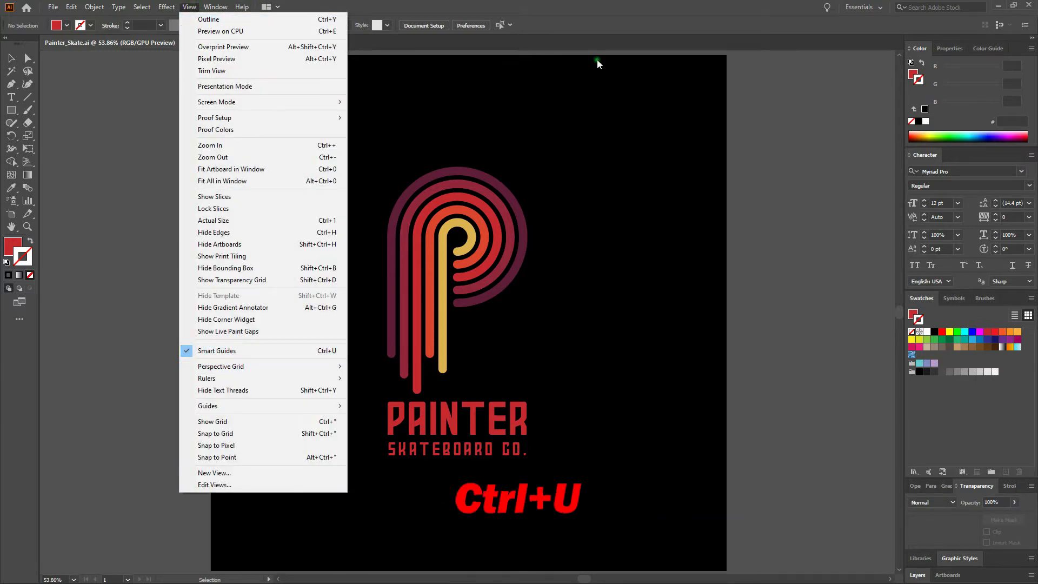
left_click(626, 13)
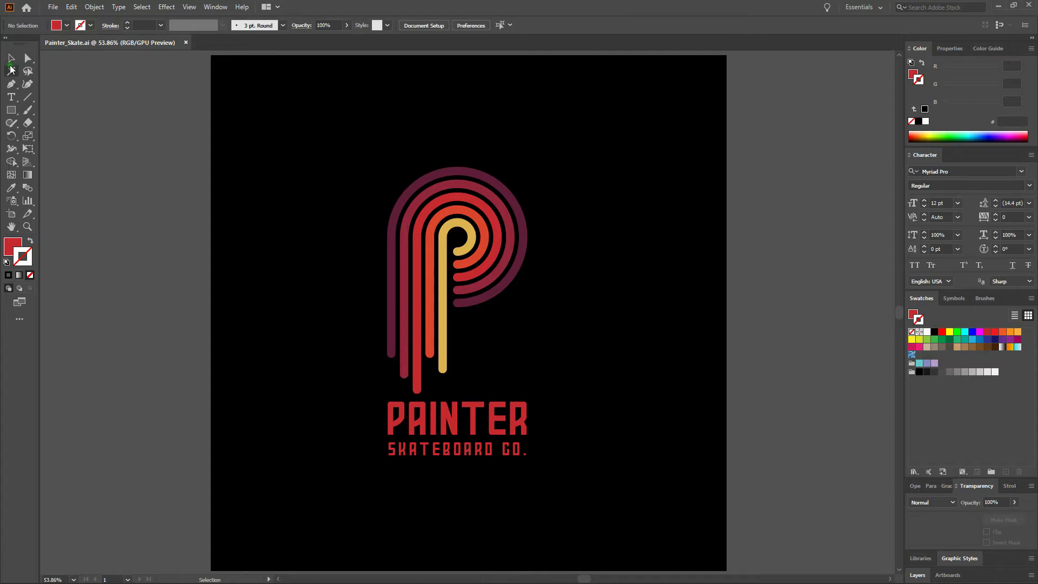
- Group the whole Painter Skateboard Co. logo, both symbol and lettering, and copy the group
key("v")
left_click_drag(348, 134, 576, 486)
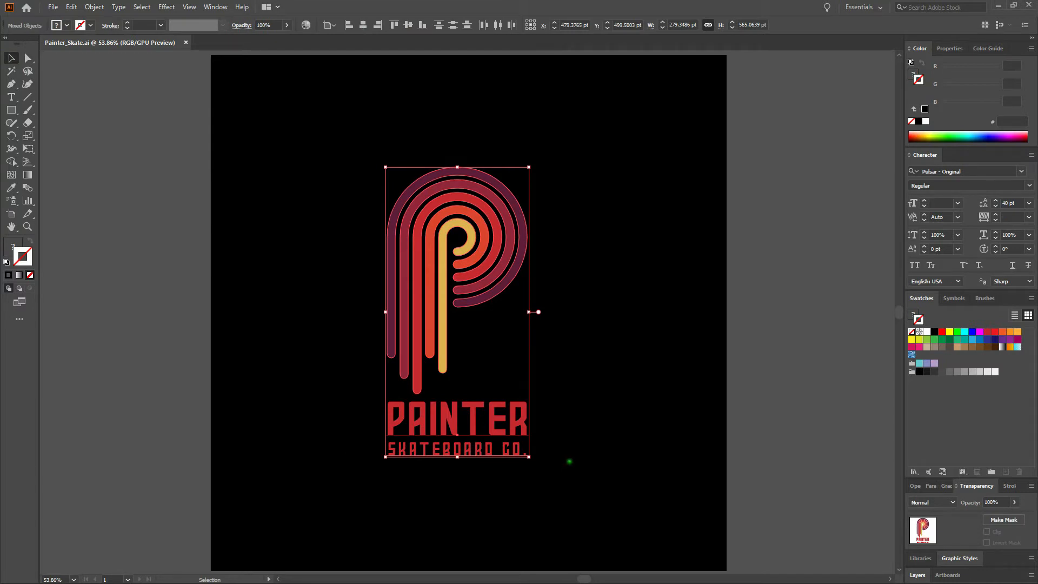
key("ctrl+g")
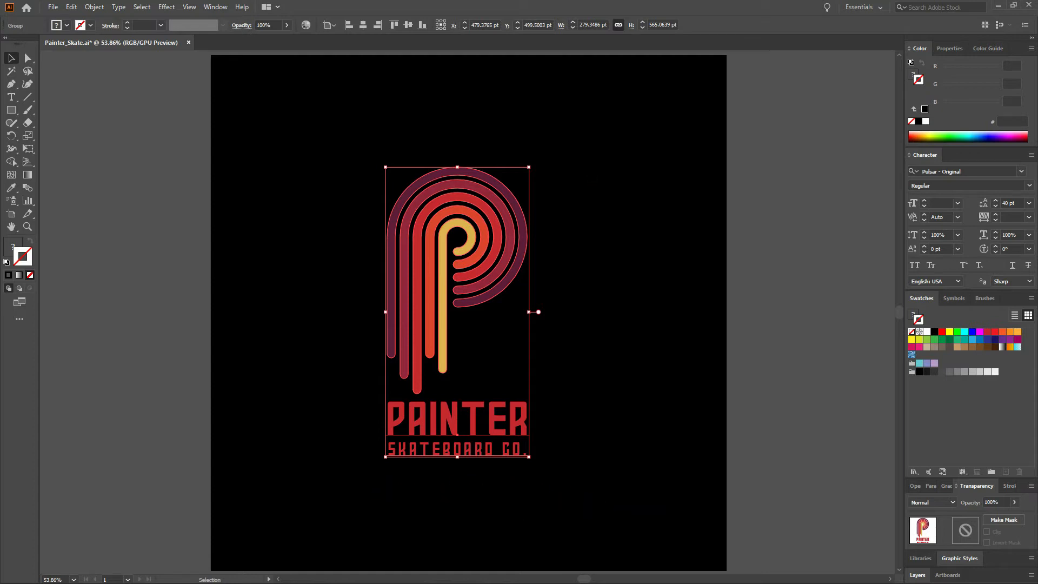
key("a")
key("v")
key("ctrl+c")
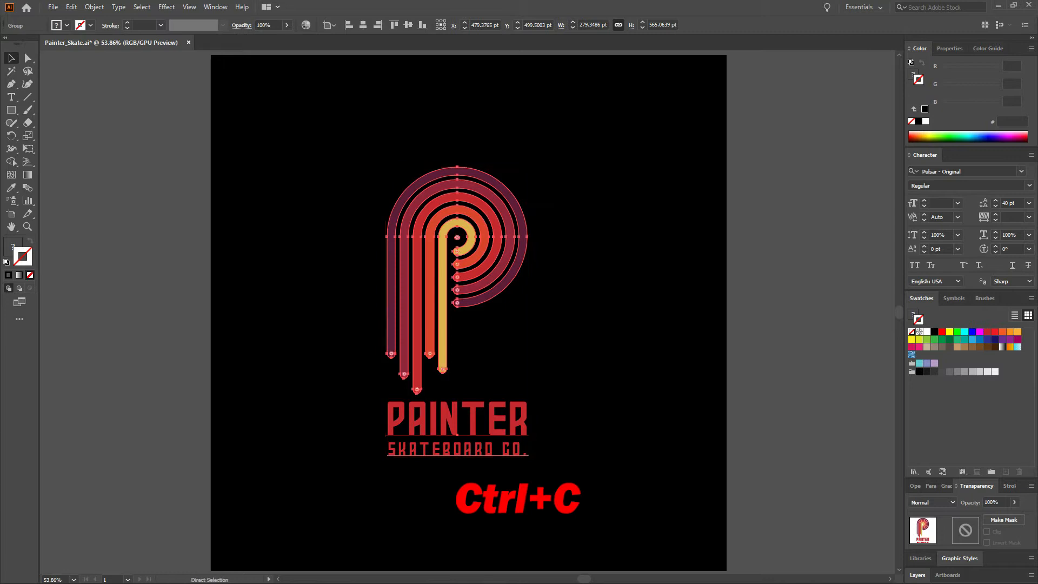
- Create a new 1000 x 1000 pt document and paste the copied logo onto its artboard
key("ctrl+n")
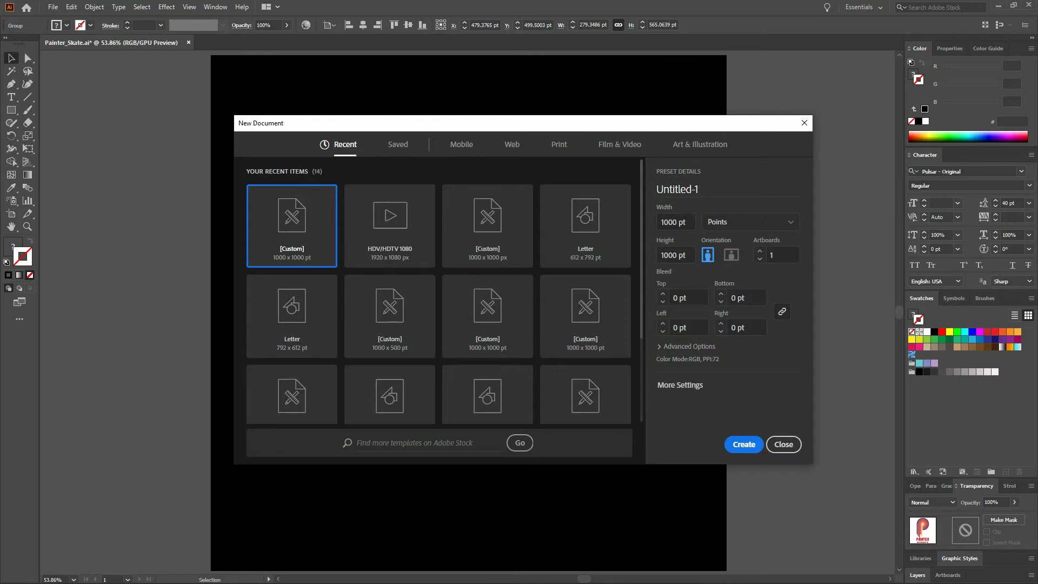
left_click(751, 446)
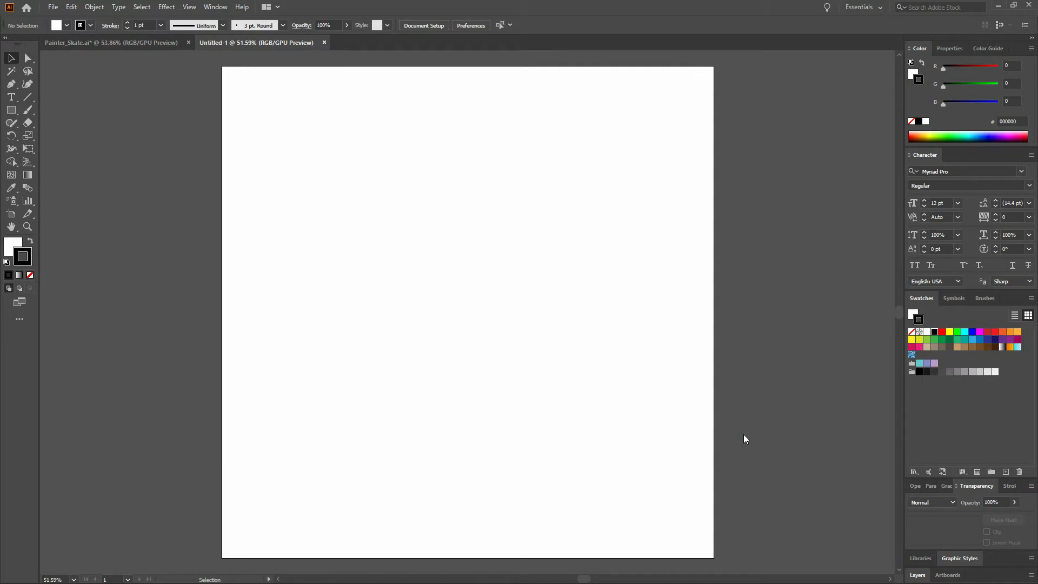
key("ctrl+v")
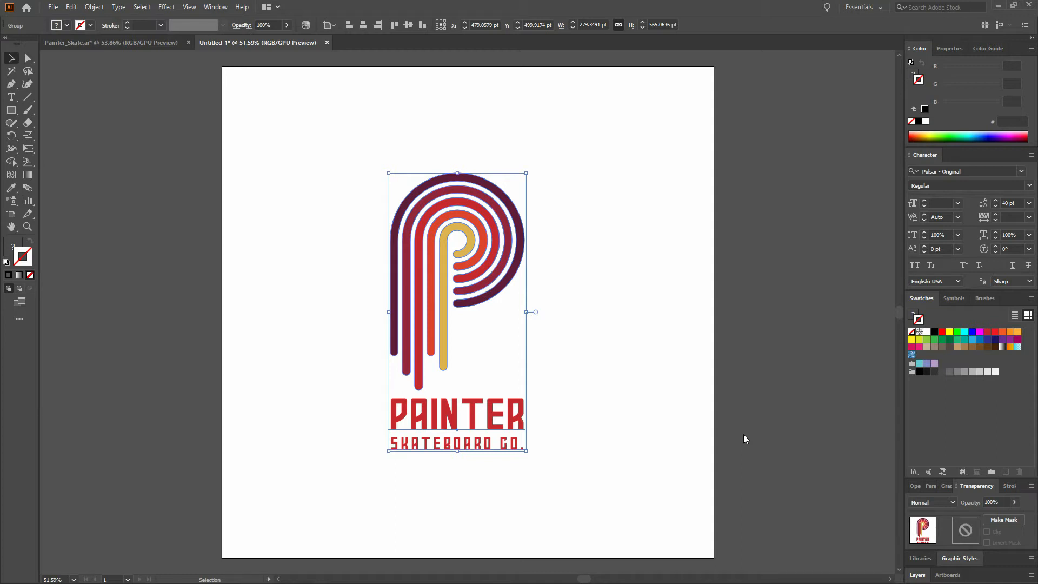
- Fill the entire pasted logo with the dark gold colour 9e7904 and deselect it
left_click(15, 244)
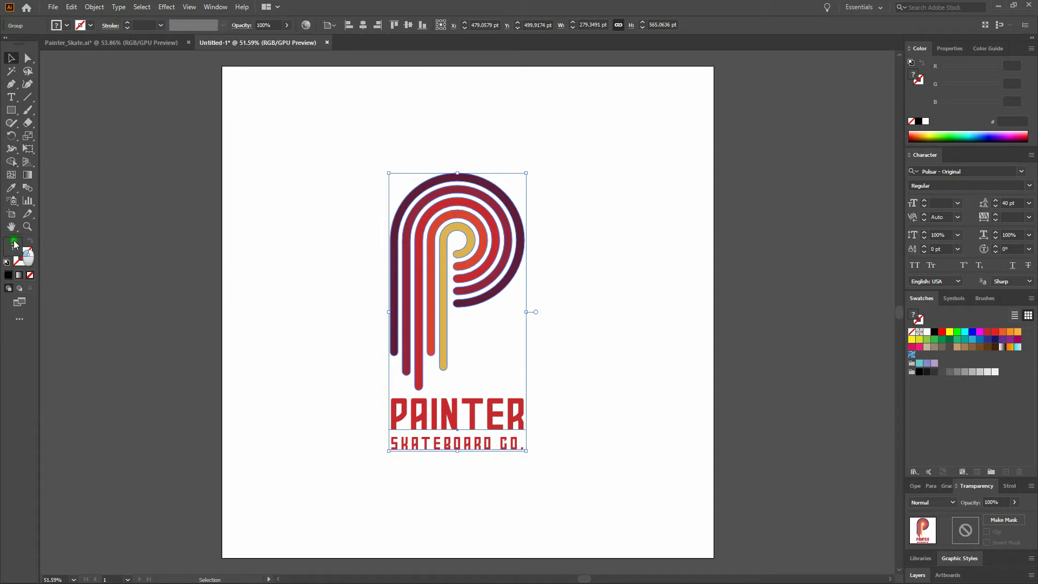
double_click(14, 244)
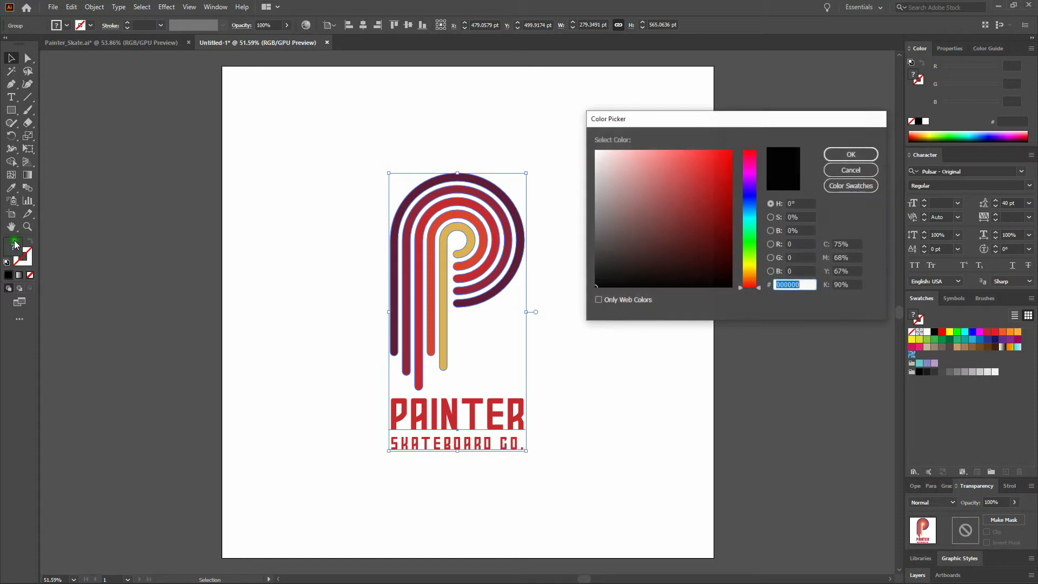
left_click(755, 271)
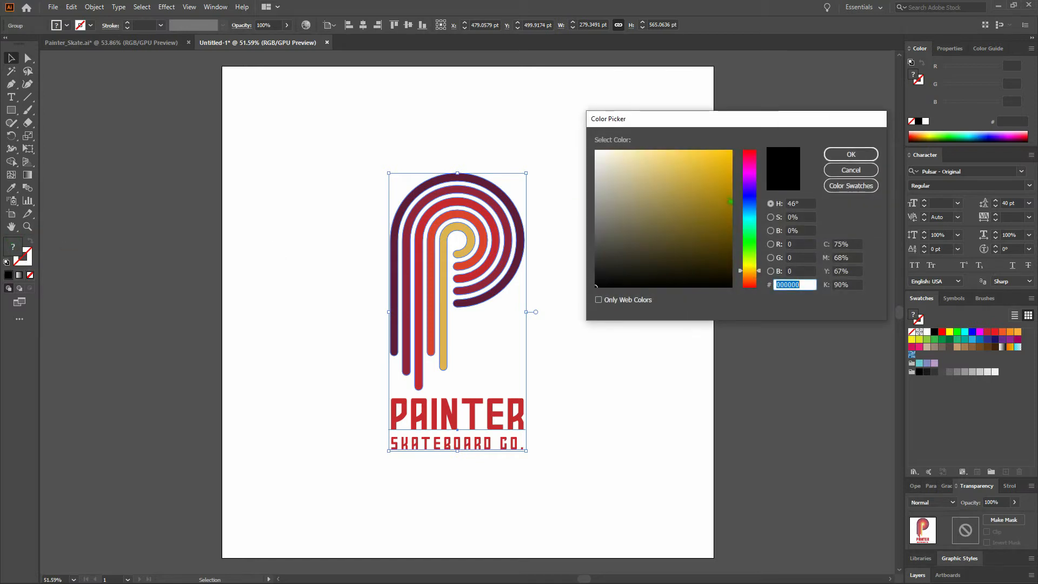
left_click(730, 201)
left_click(856, 156)
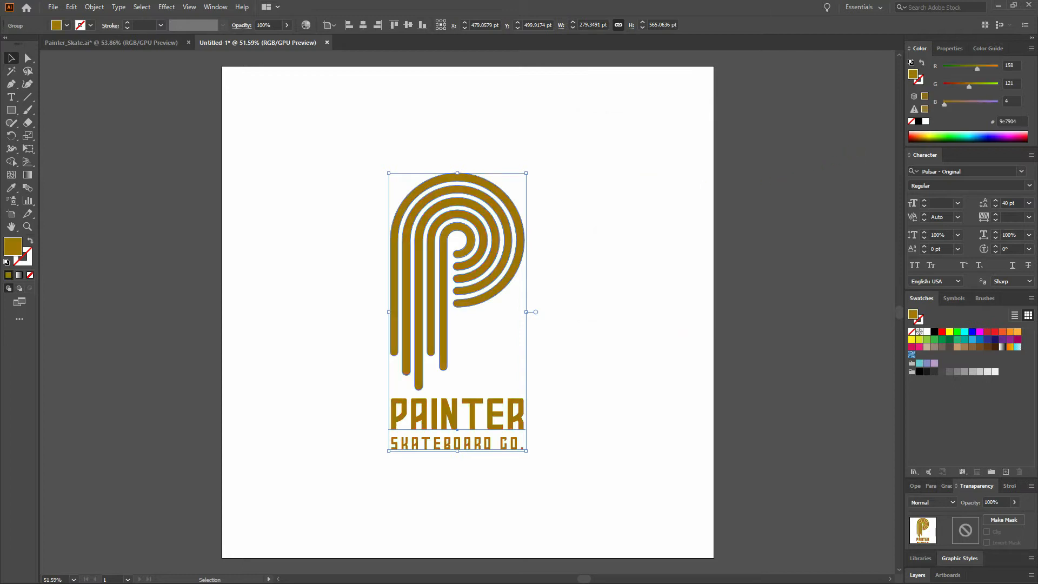
left_click(698, 185)
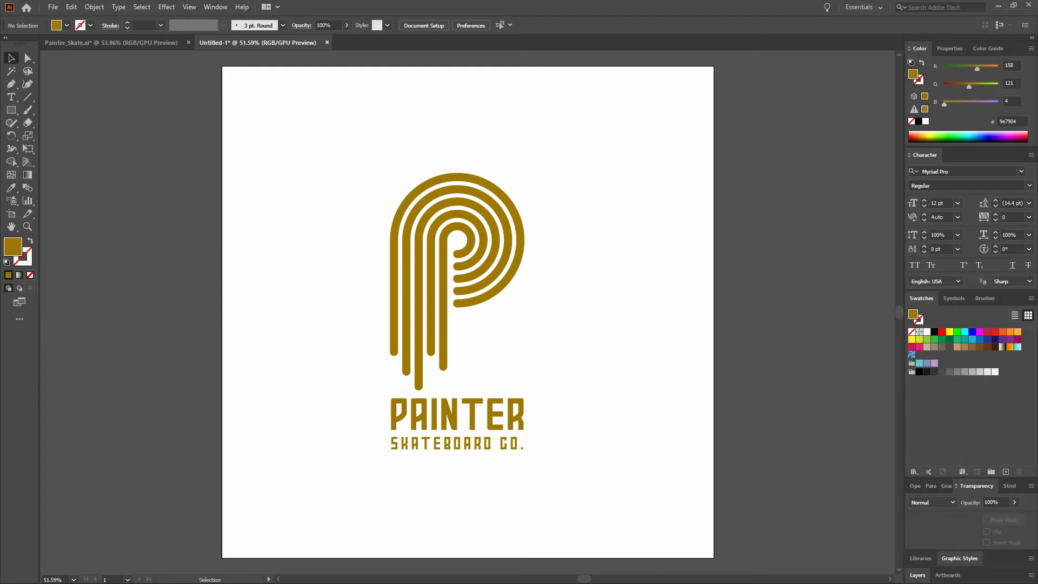
- Create another 1000 x 1000 pt document and place scratched-grunge-texture.jpg in it as a linked image
key("ctrl+n")
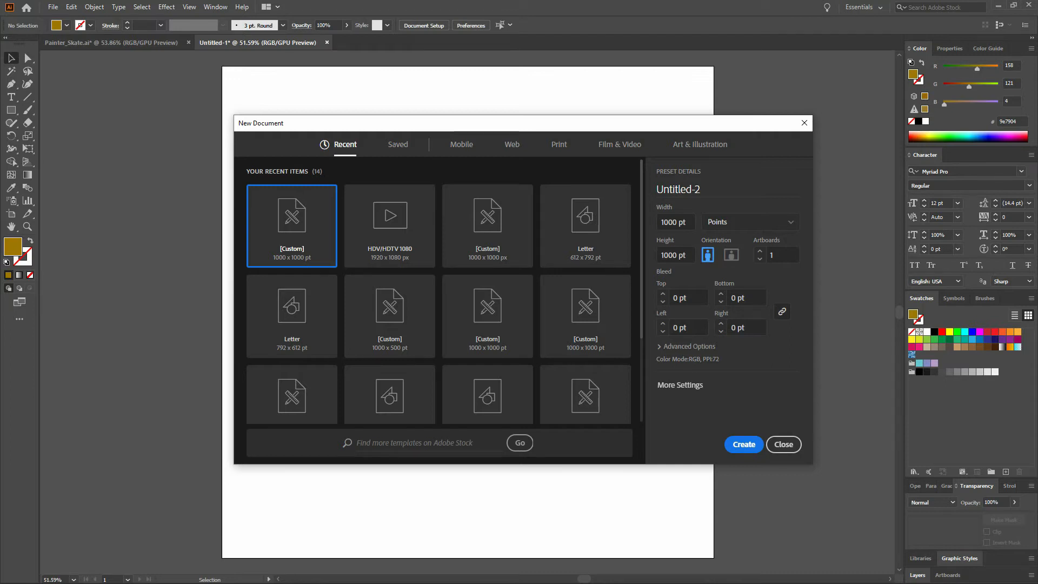
key("Return")
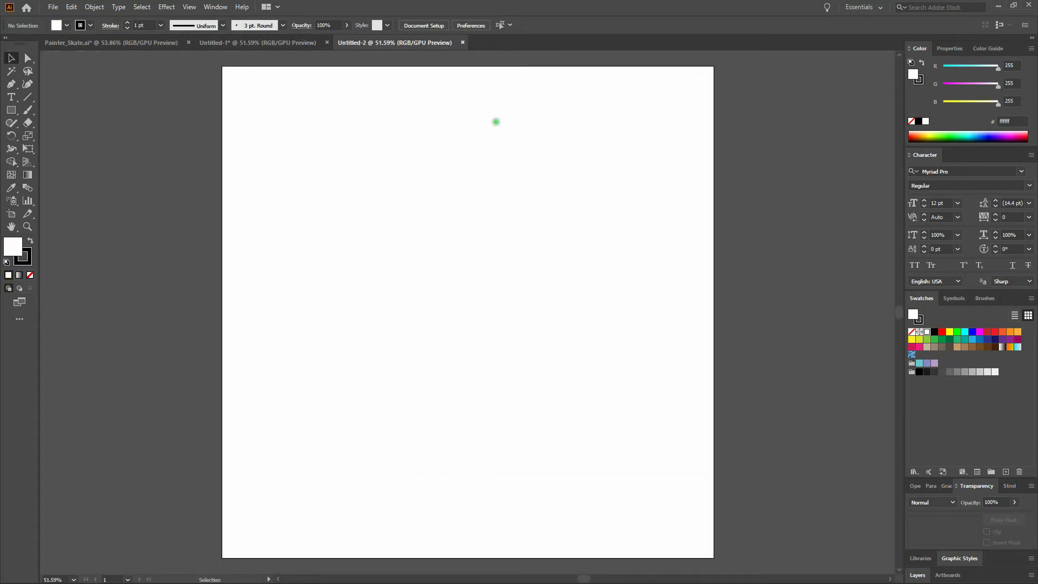
left_click(57, 7)
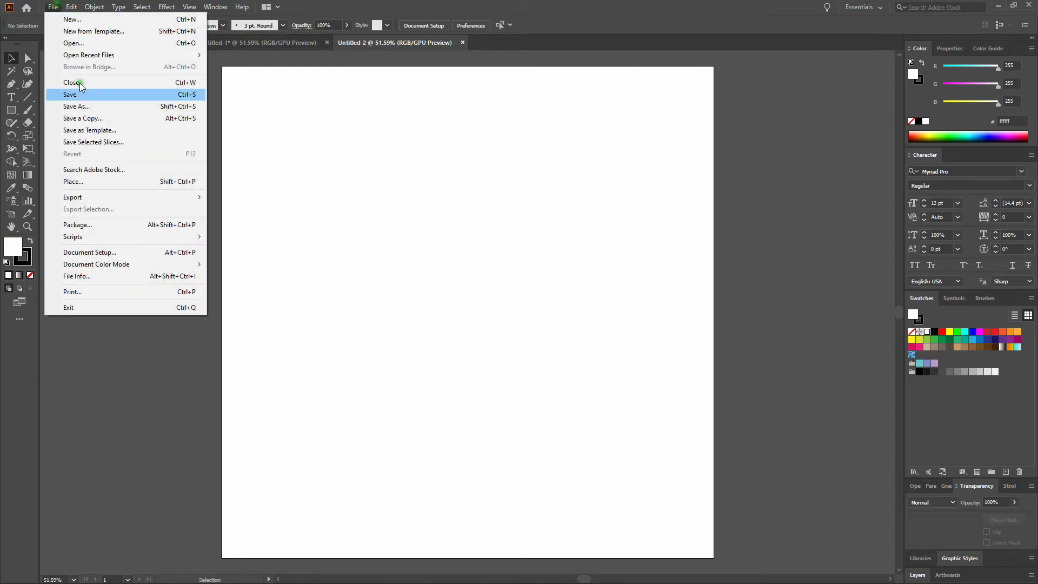
left_click(115, 181)
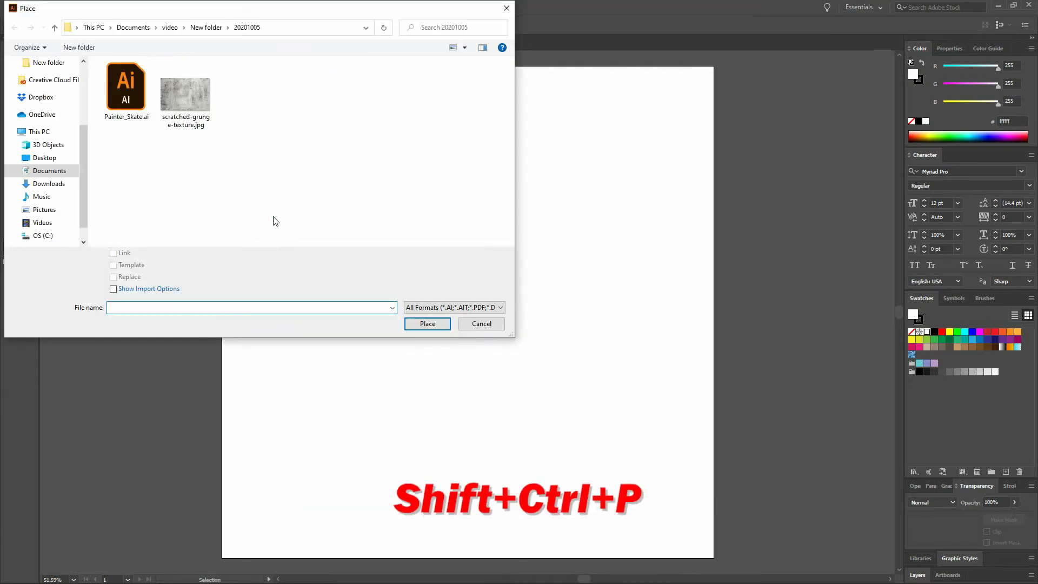
left_click(165, 93)
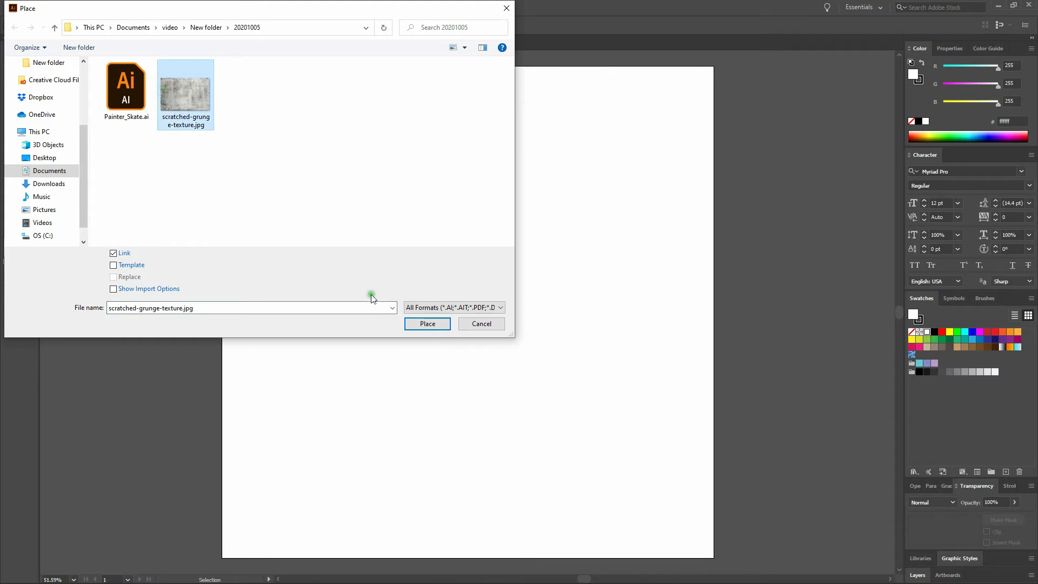
left_click(435, 325)
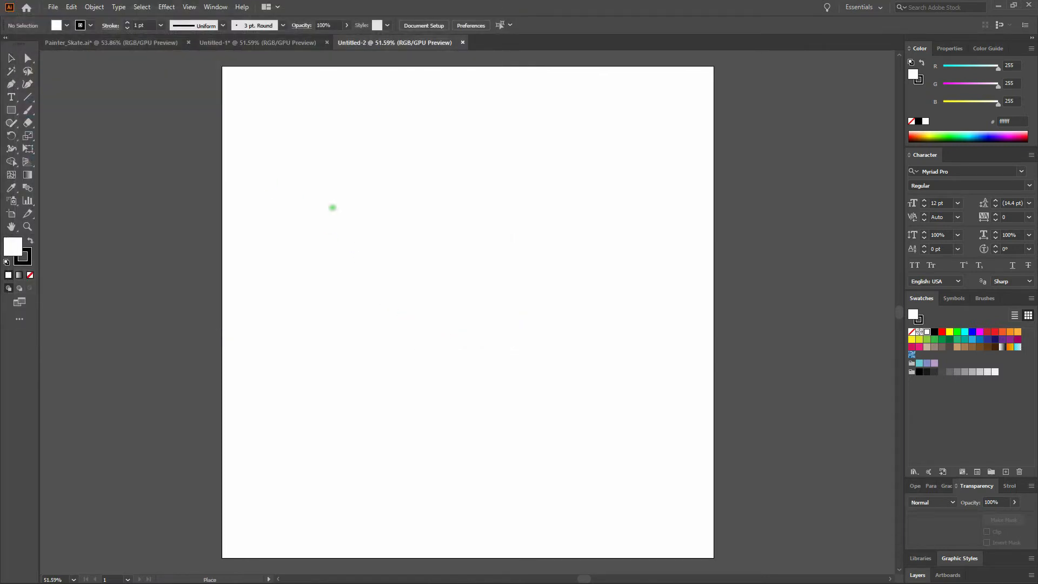
left_click(332, 207)
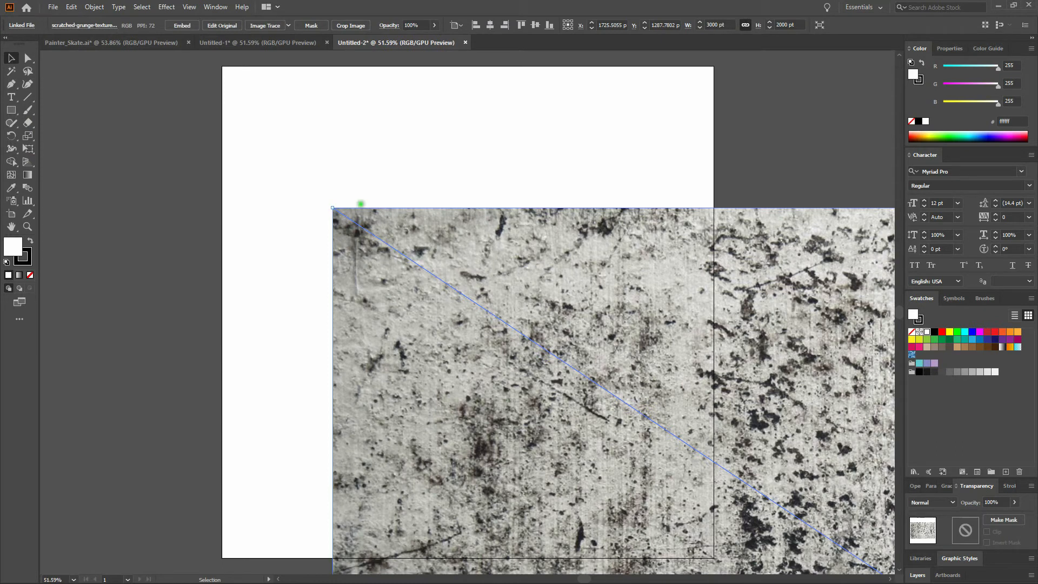
- Center the placed texture image vertically and horizontally on the artboard
left_click(535, 25)
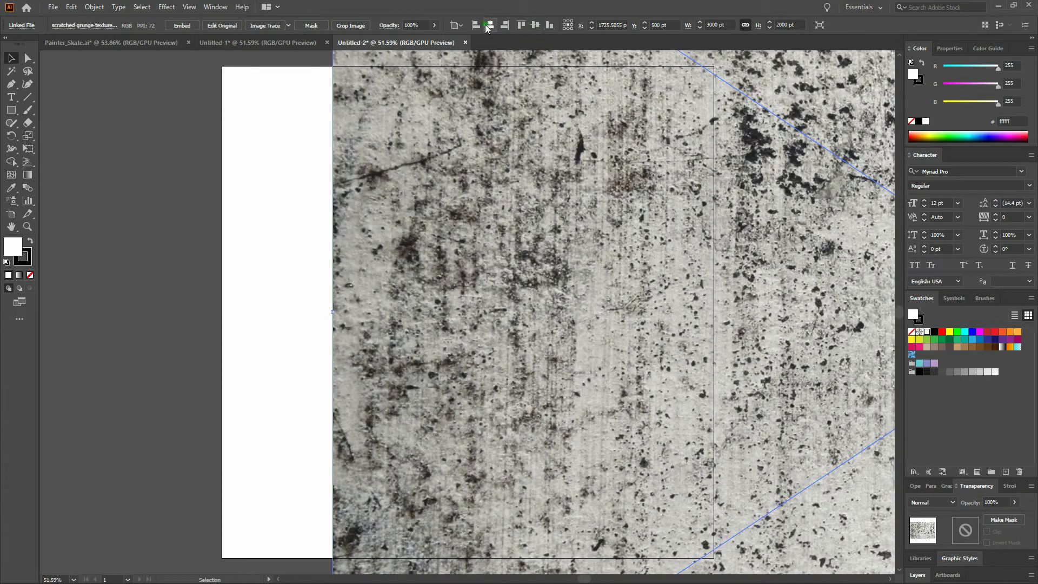
left_click(487, 25)
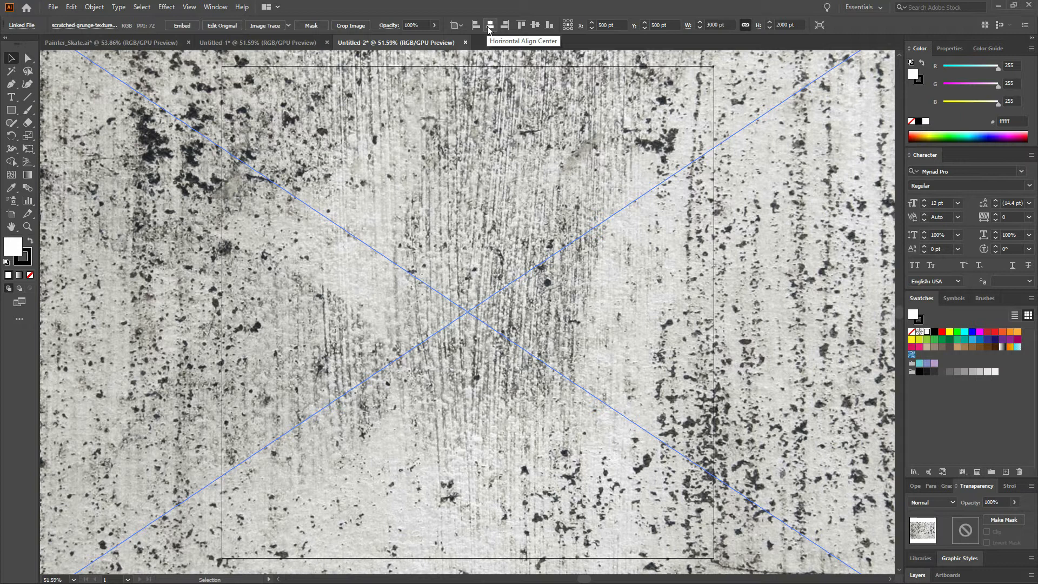
left_click(215, 7)
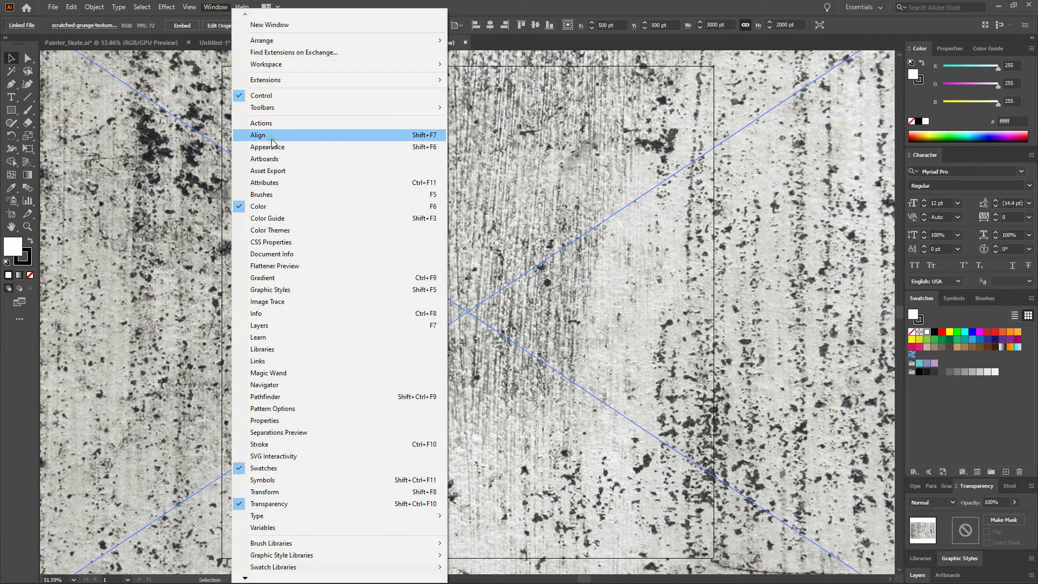
left_click(301, 135)
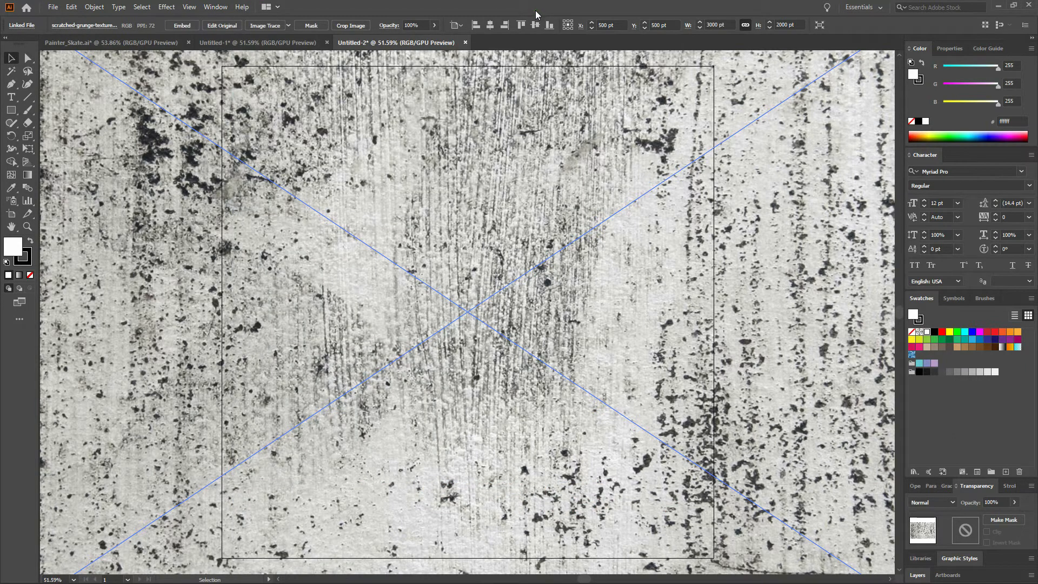
- Scale the texture image uniformly to 40% and return to the Selection tool
left_click(30, 139)
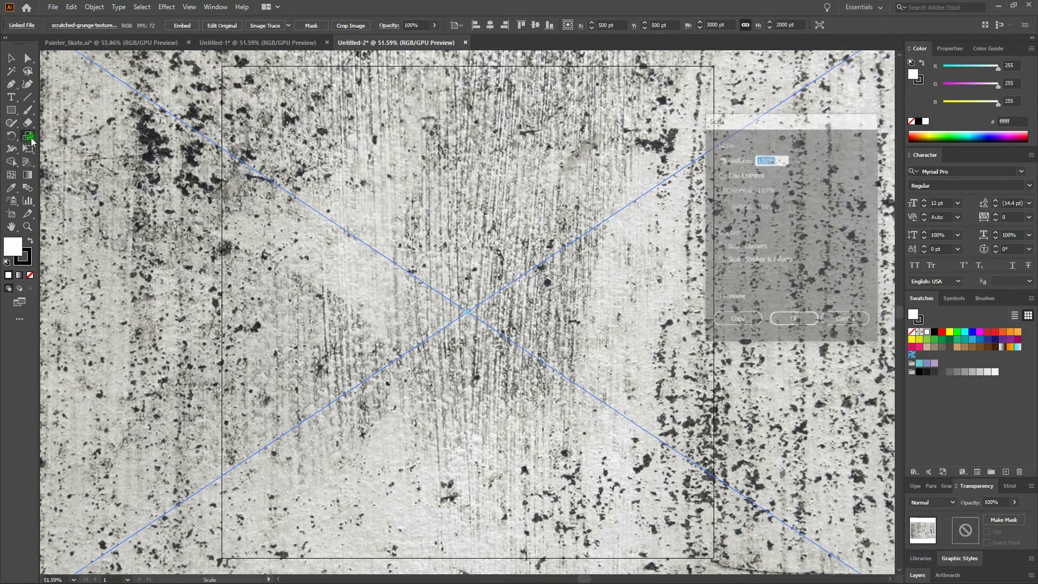
type("40")
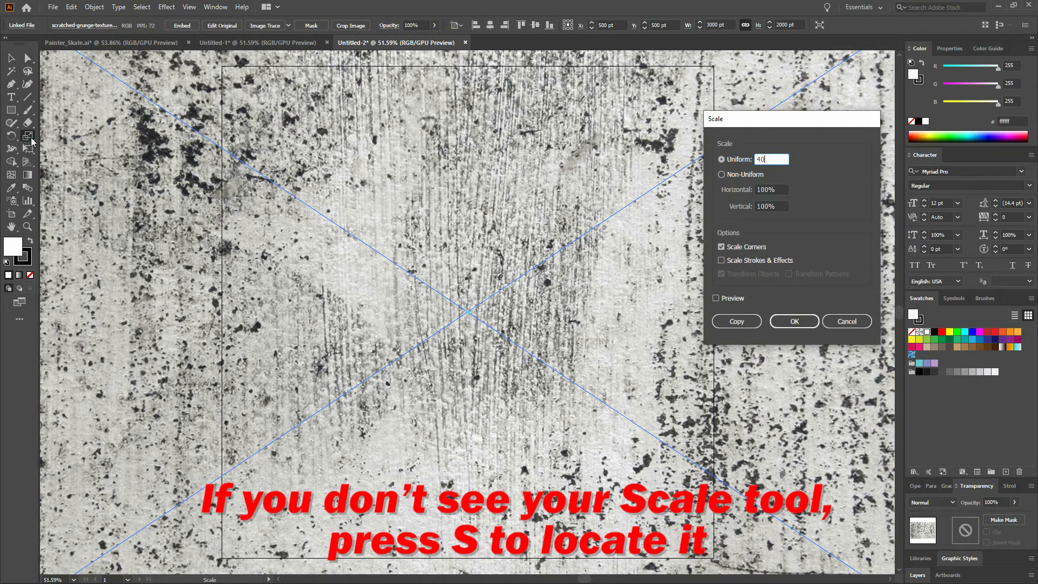
key("Return")
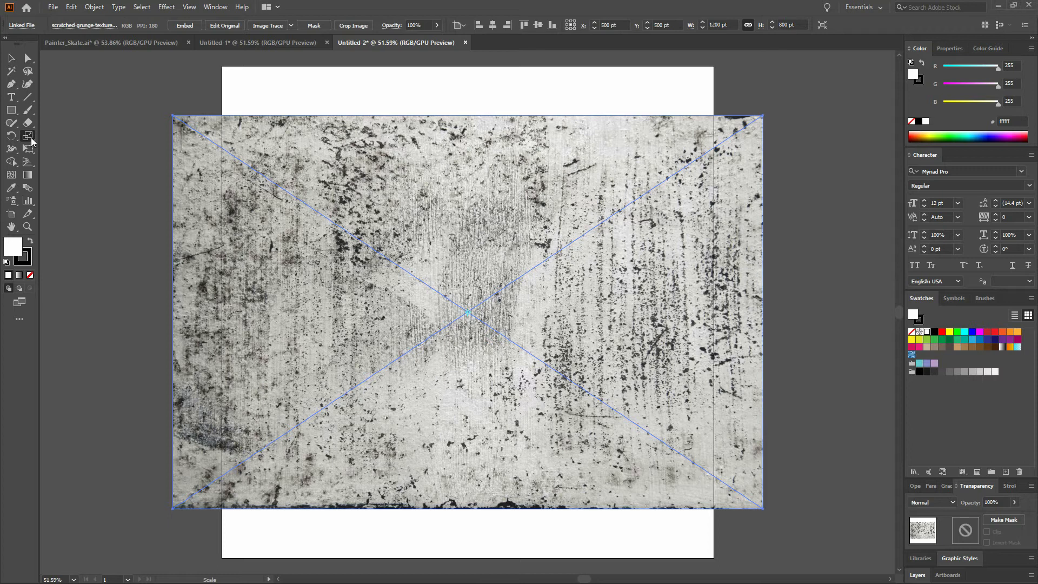
key("v")
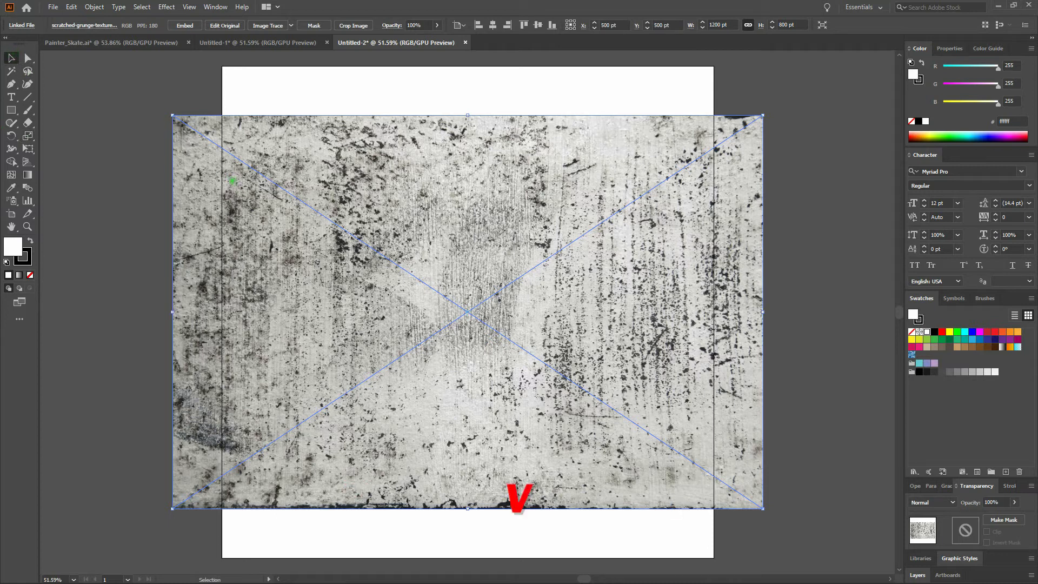
- Image-trace the texture with the default preset and show the detailed Image Trace settings
left_click(280, 26)
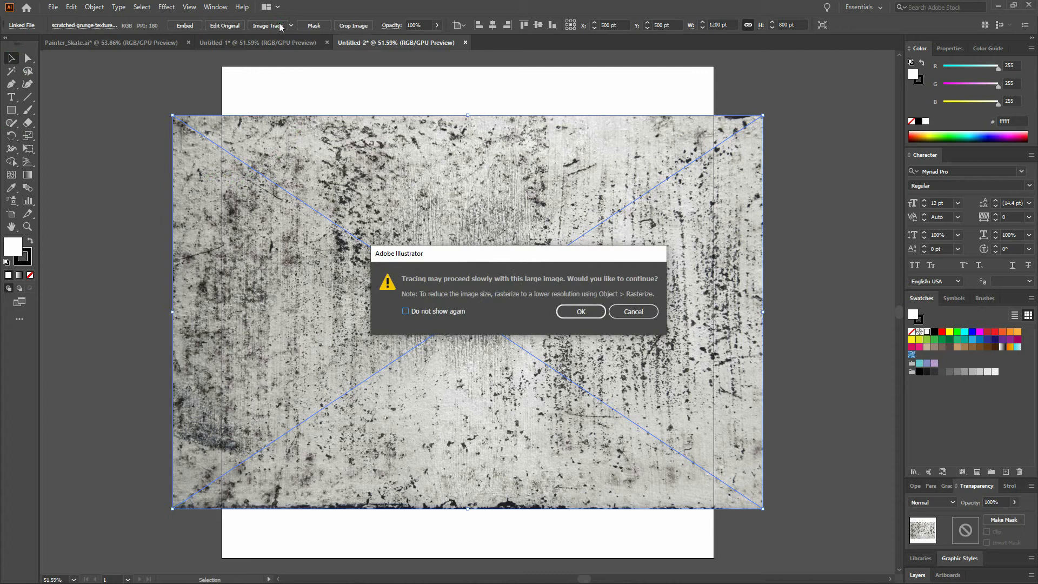
left_click(589, 317)
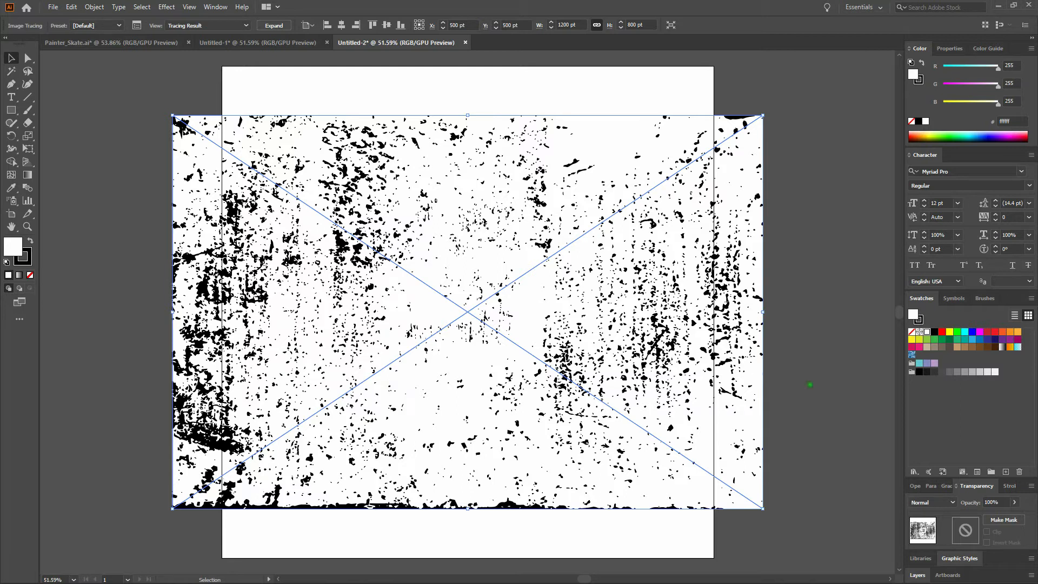
left_click(215, 7)
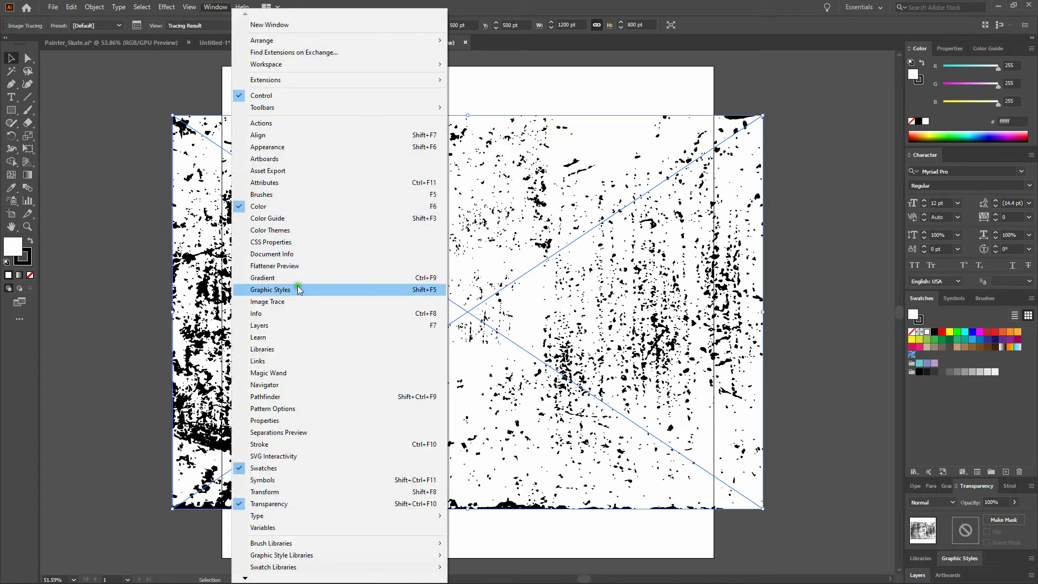
left_click(294, 301)
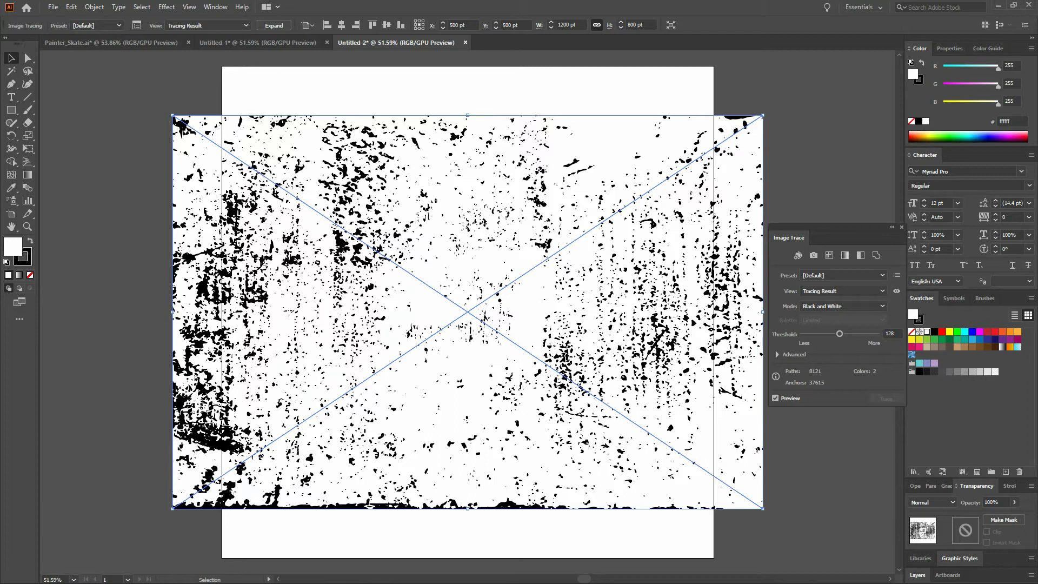
- Try black-and-white trace thresholds of 165 and 58 on the texture to compare the amount of detail
left_click(840, 334)
left_click_drag(846, 334, 850, 334)
left_click_drag(853, 338, 853, 344)
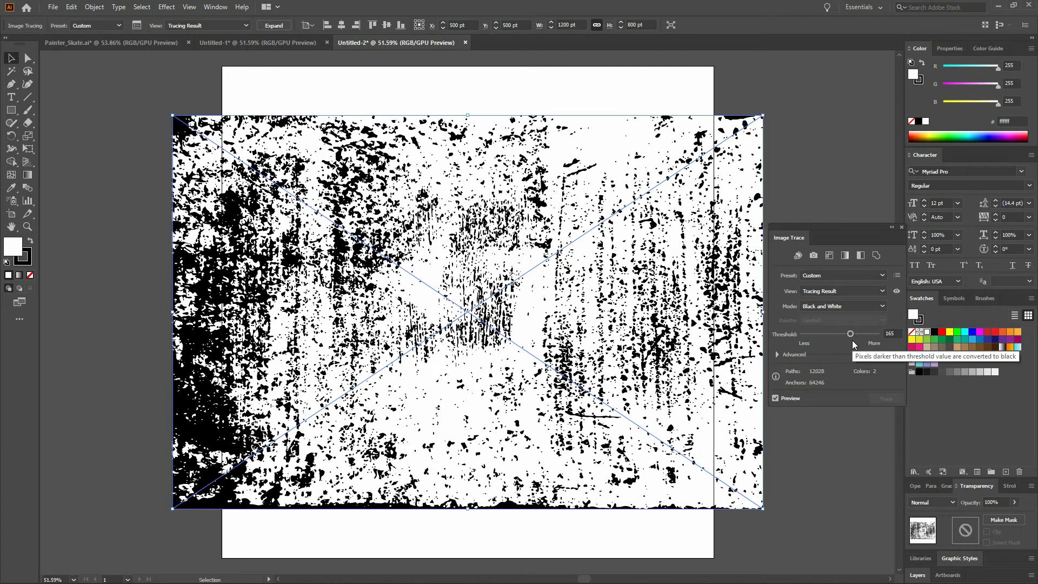
left_click_drag(851, 337, 820, 339)
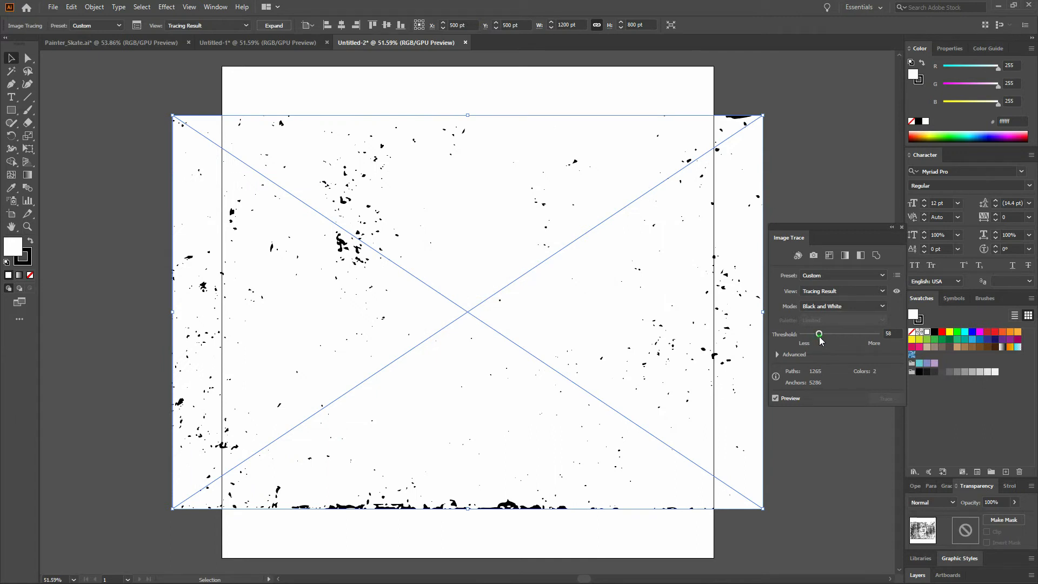
- Set the texture's trace threshold to 150
left_click(898, 333)
type("150")
key("Return")
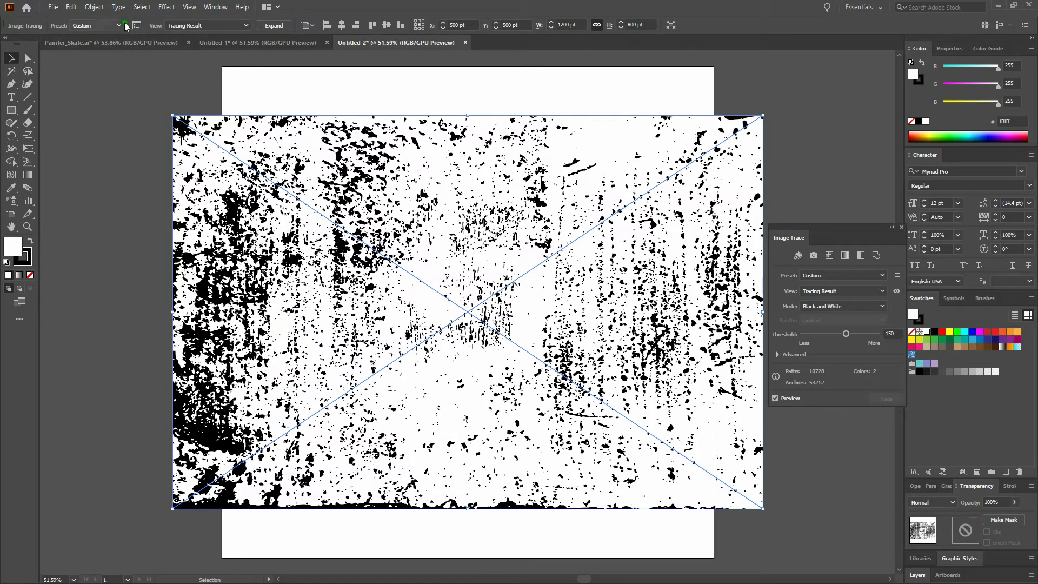
- Expand the traced texture into vector paths with the Object and Fill options enabled
left_click(95, 7)
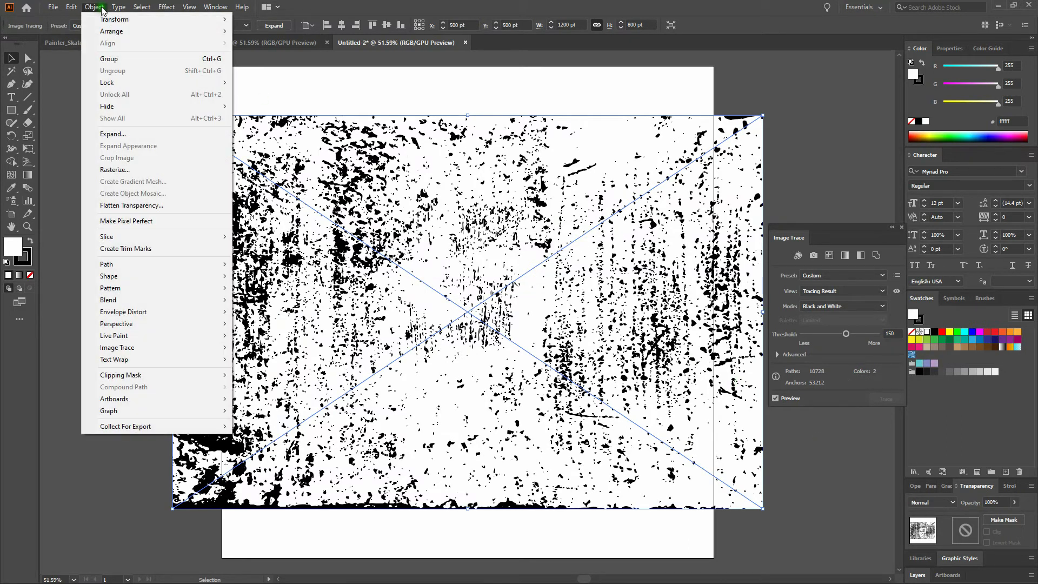
left_click(135, 134)
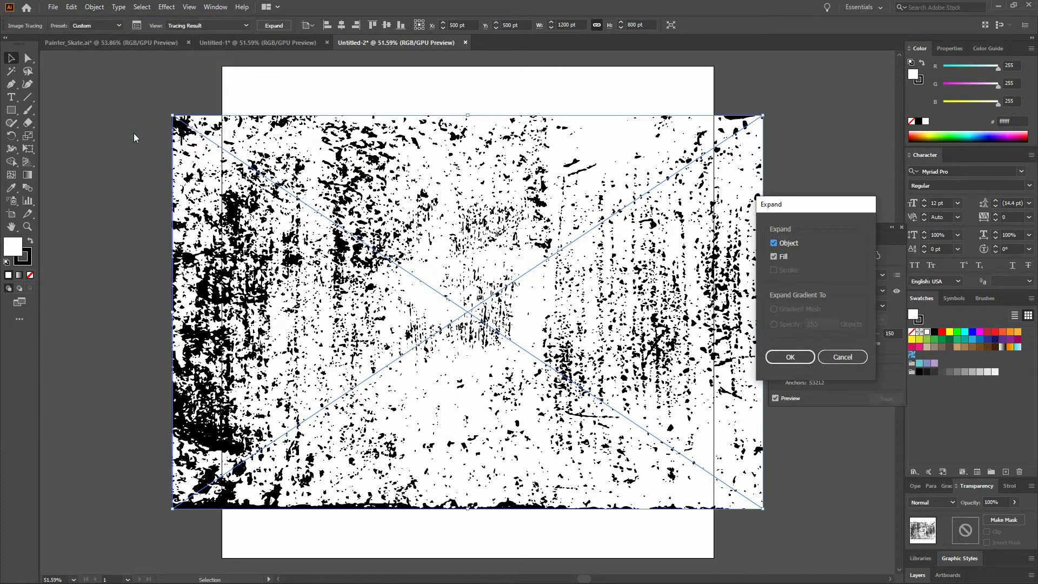
left_click(790, 356)
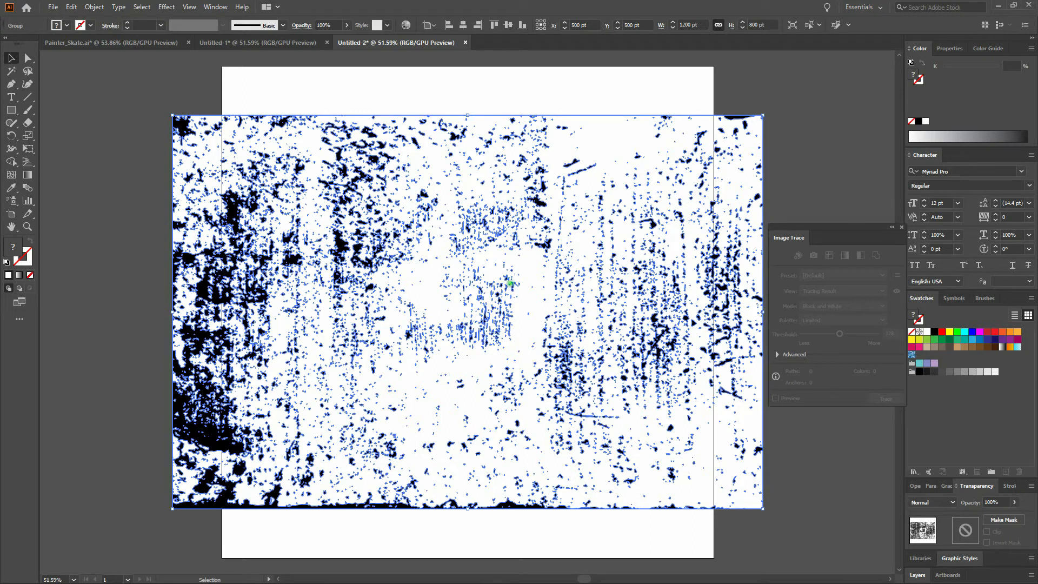
- Draw a rectangle about 558 × 299 pt overlapping the texture's left edge and fill it with red ff0000
left_click(11, 110)
mouse_move(112, 222)
left_mouse_down()
mouse_move(331, 362)
mouse_move(385, 360)
mouse_move(388, 369)
left_mouse_up()
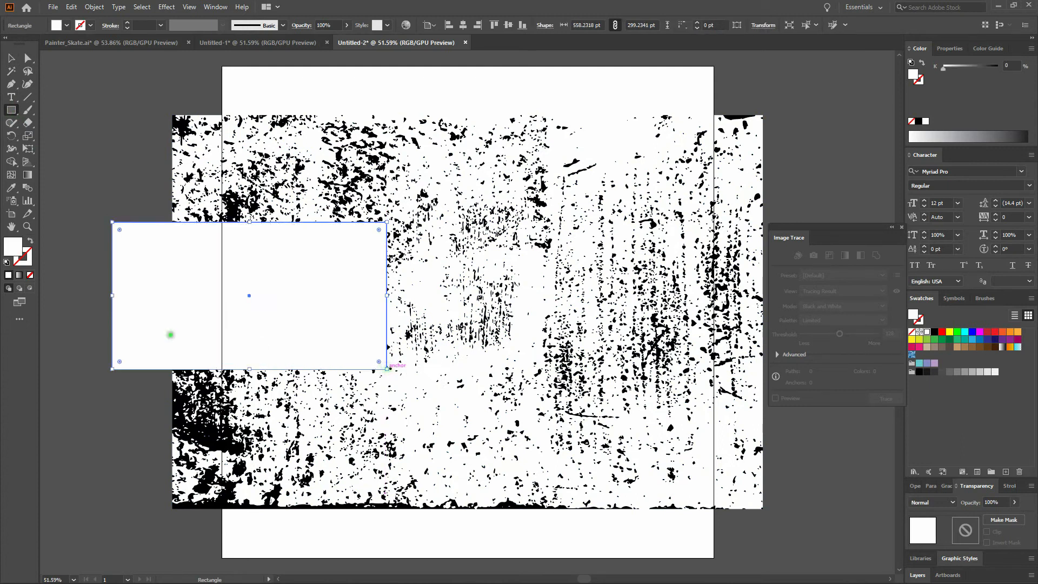
double_click(13, 246)
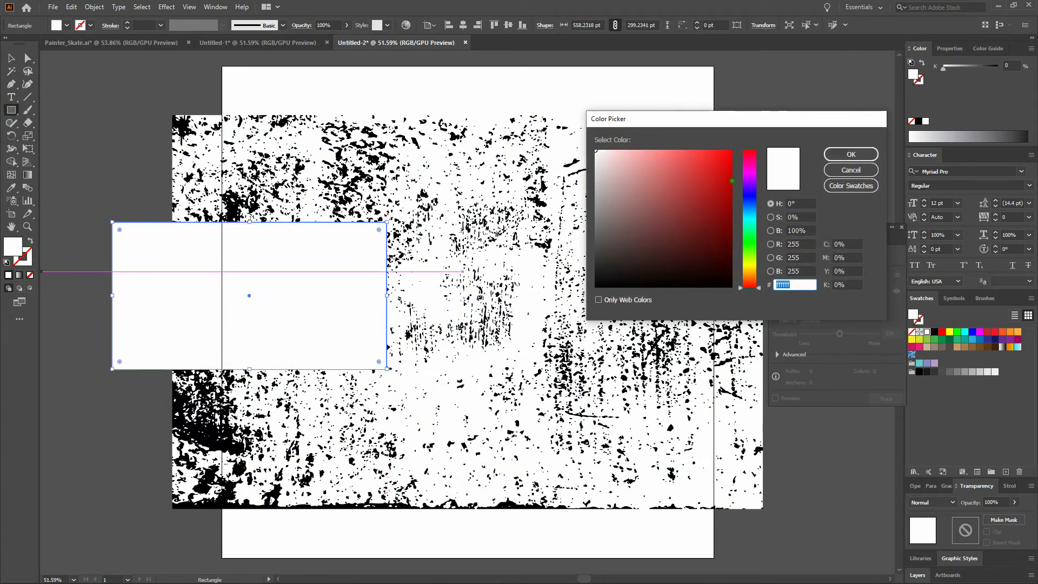
left_click(734, 150)
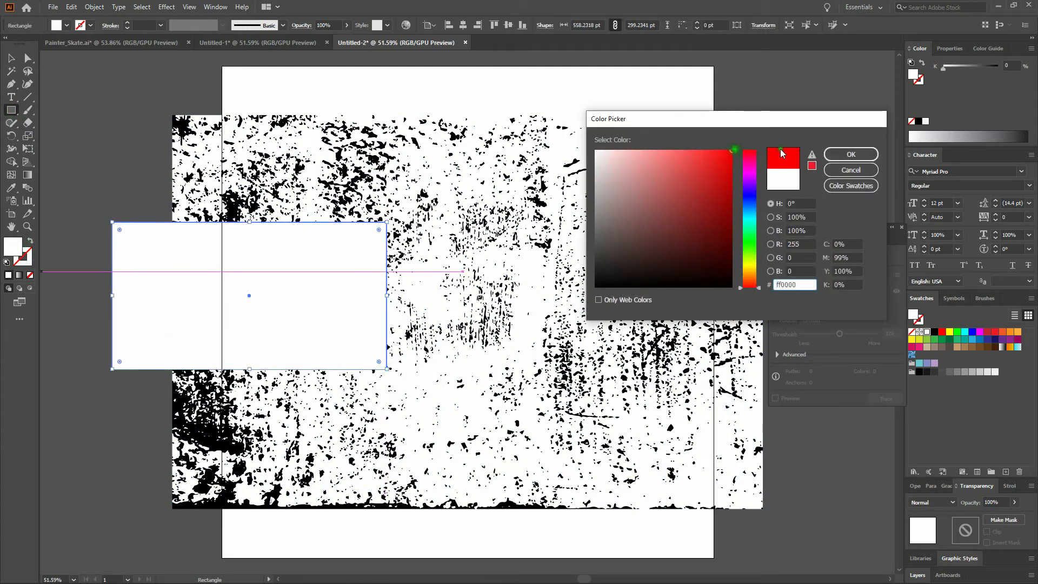
left_click(850, 155)
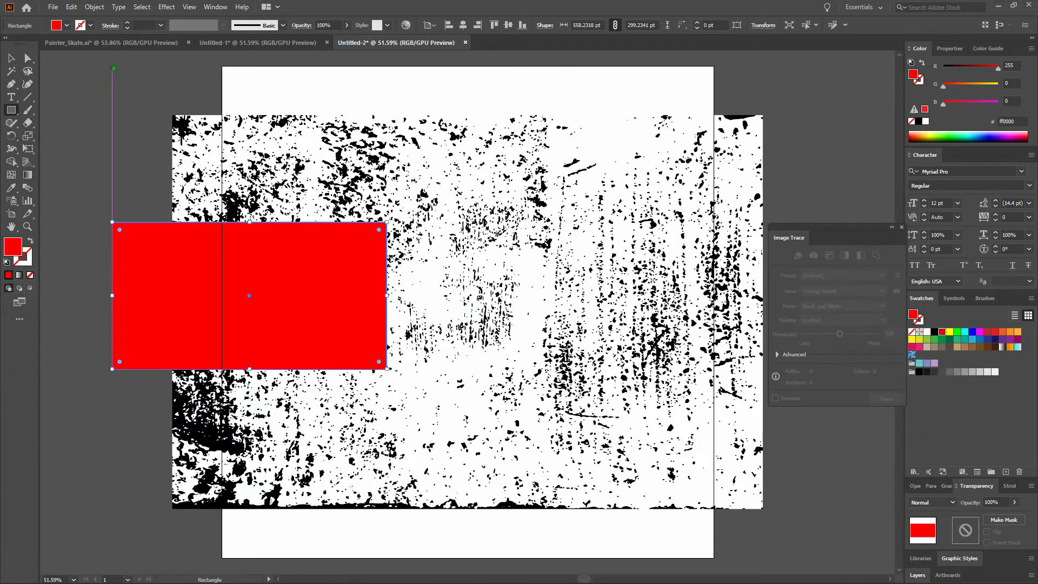
- Send the red rectangle to the back, behind the texture
left_click(93, 6)
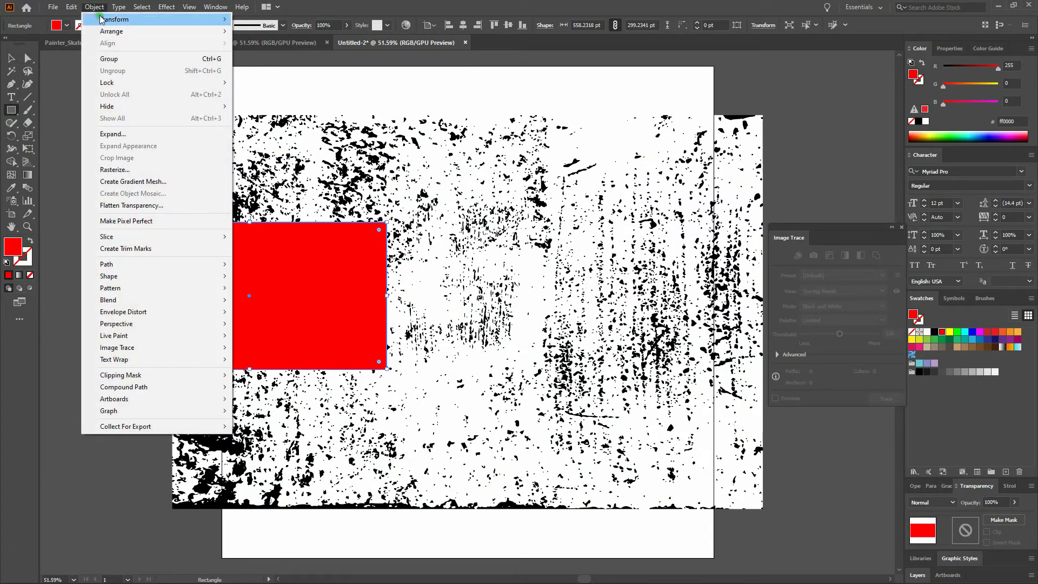
mouse_move(205, 31)
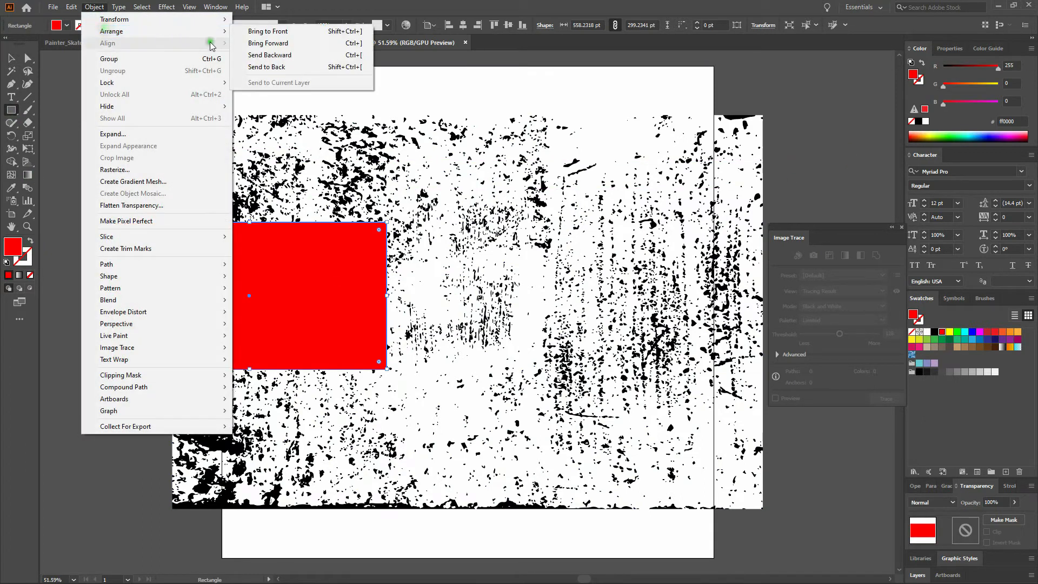
left_click(286, 67)
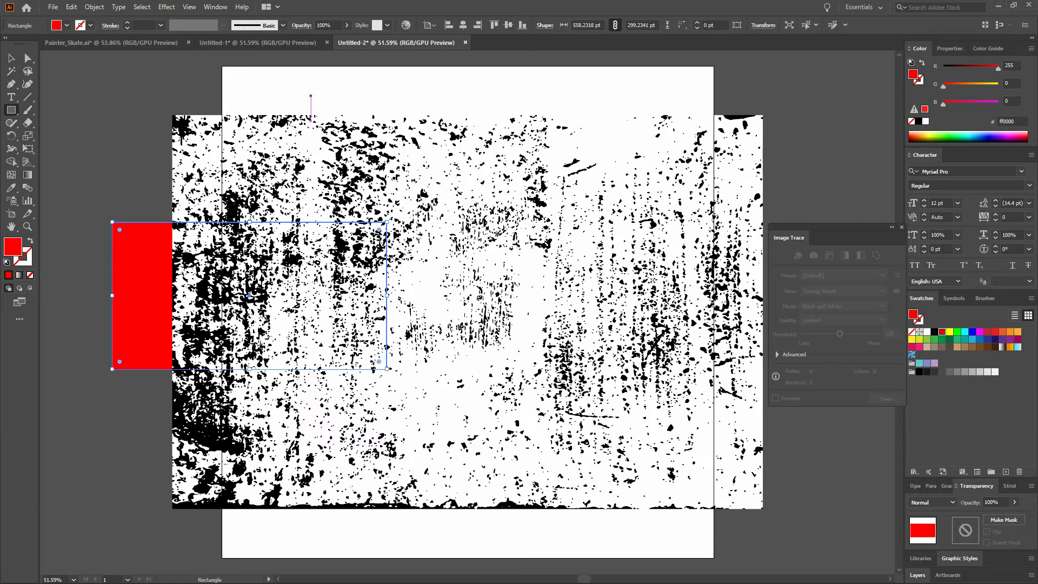
- Select all white areas of the expanded texture with the Magic Wand and delete them
left_click(11, 71)
left_click(552, 121)
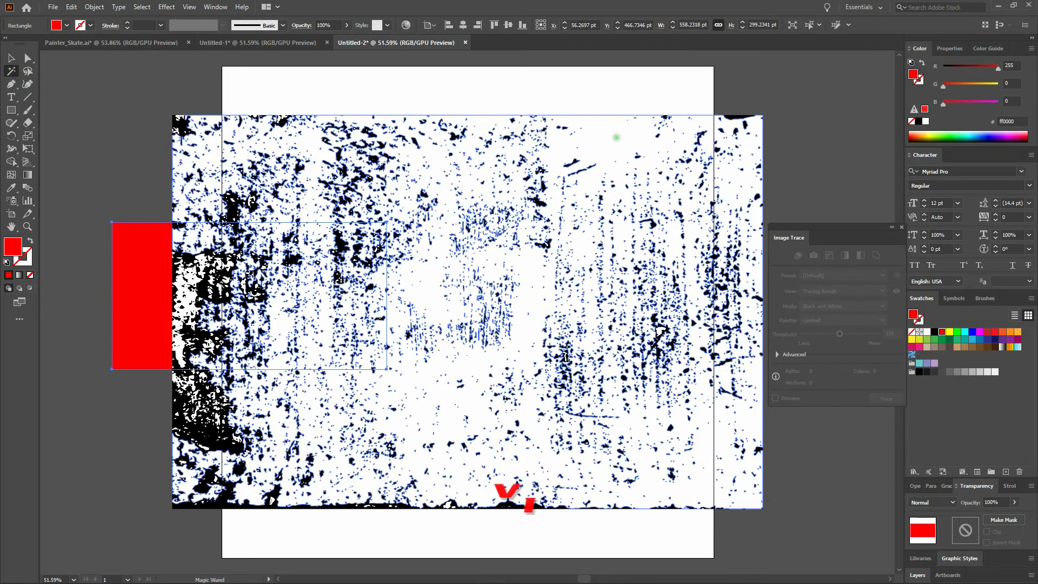
left_click(615, 139)
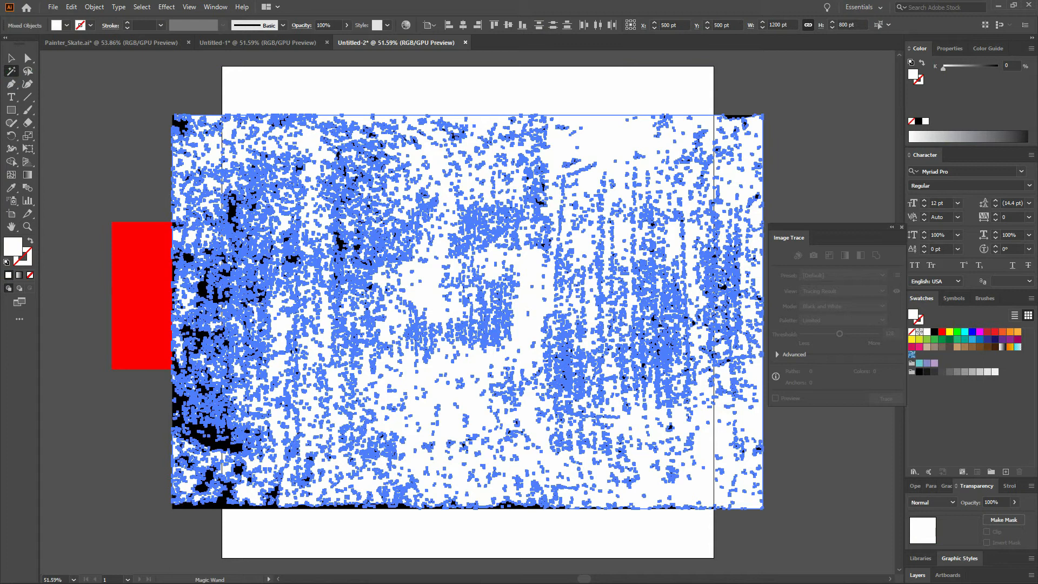
key("Delete")
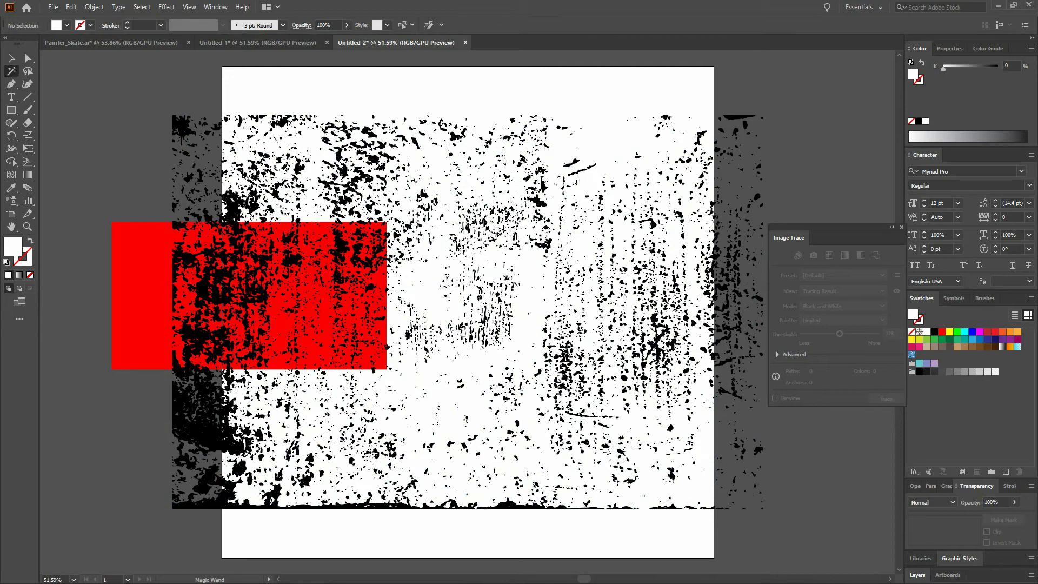
- Select the remaining black texture group with the Selection tool and copy it
key("v")
left_click(287, 119)
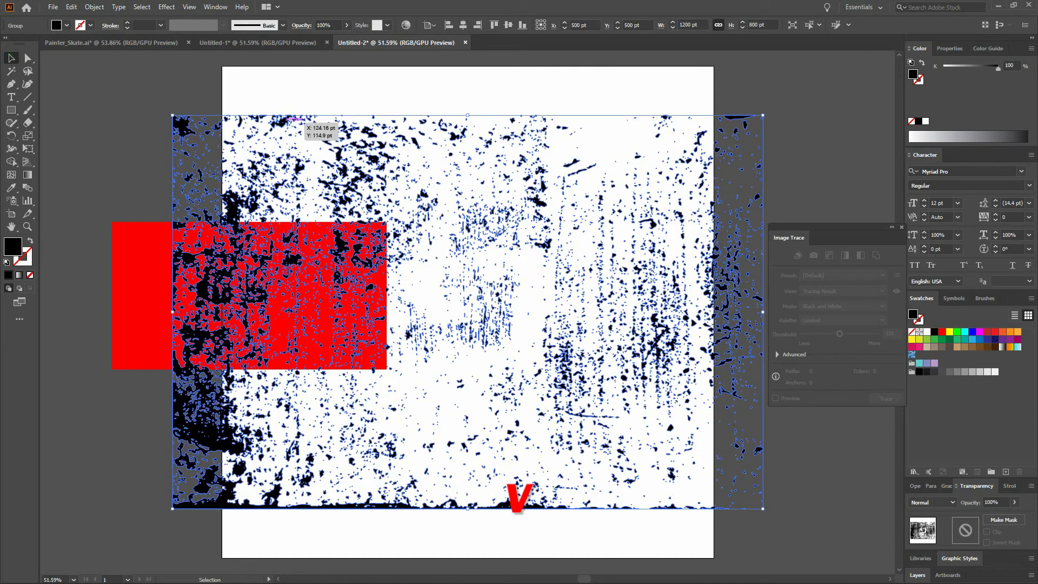
key("a")
key("v")
key("ctrl+c")
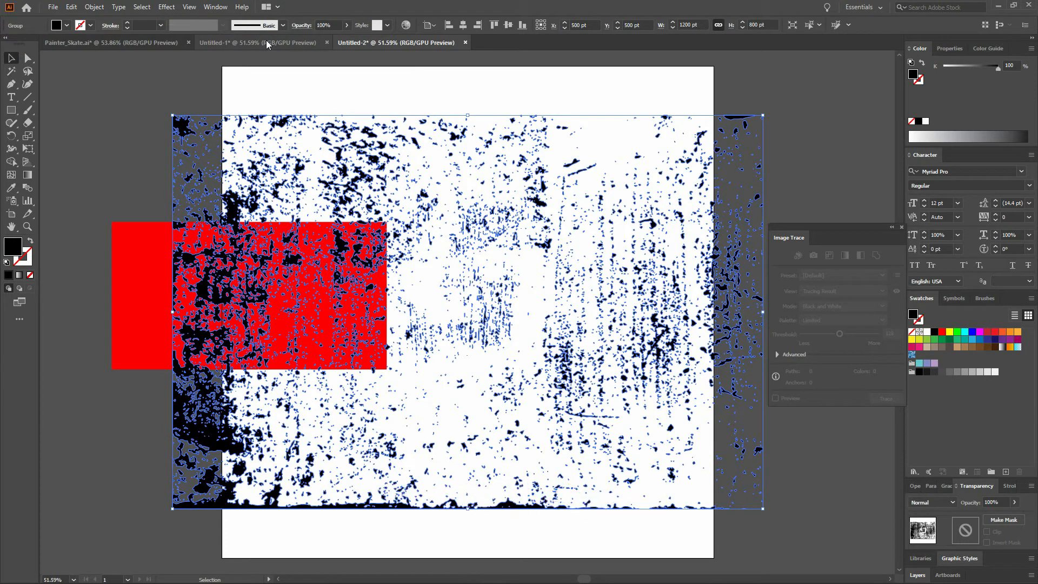
- Select the whole logo in the Untitled-1 document and close the Image Trace settings
left_click(267, 43)
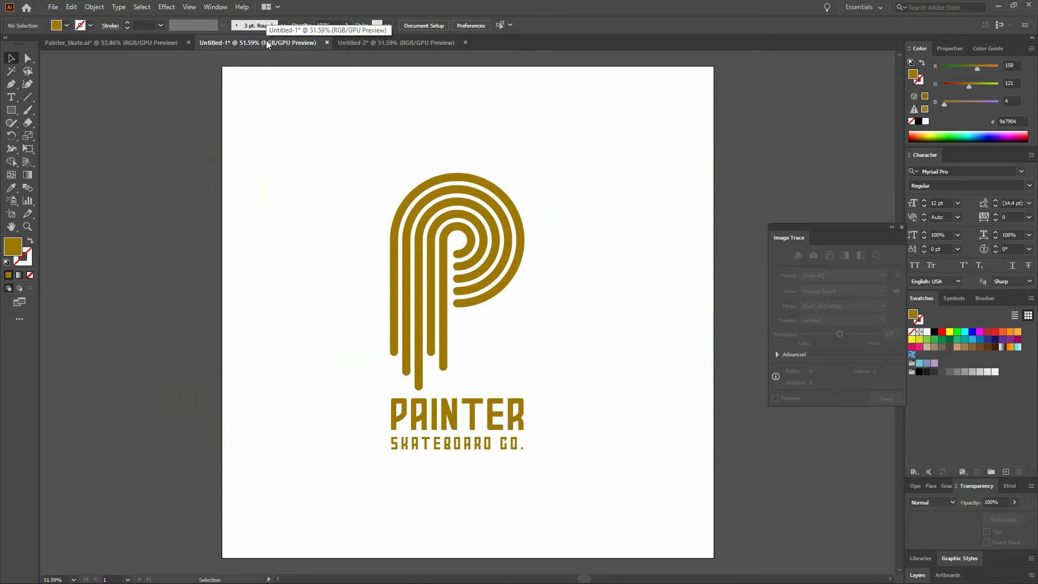
key("ctrl+a")
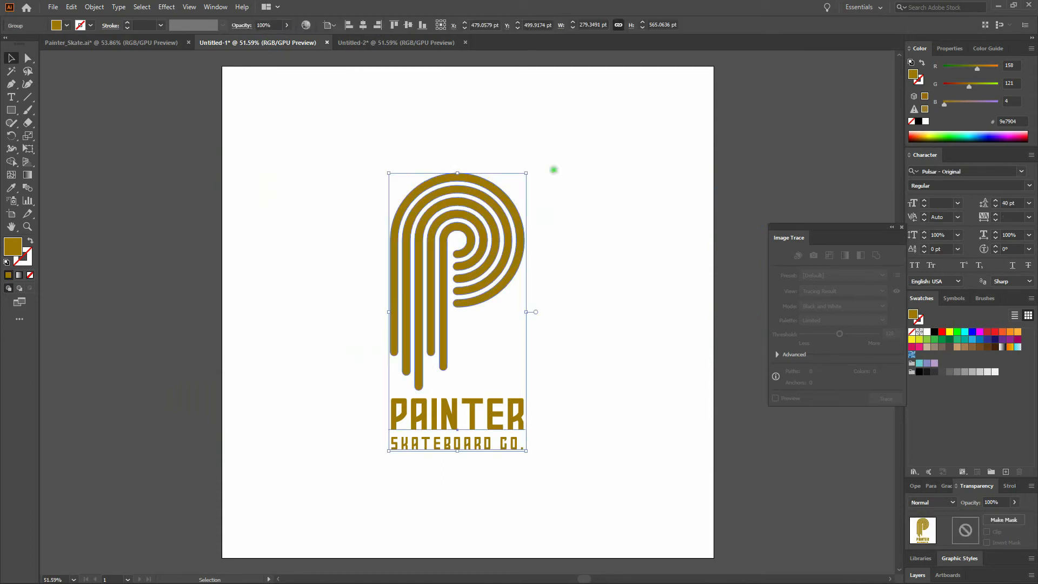
left_click(903, 226)
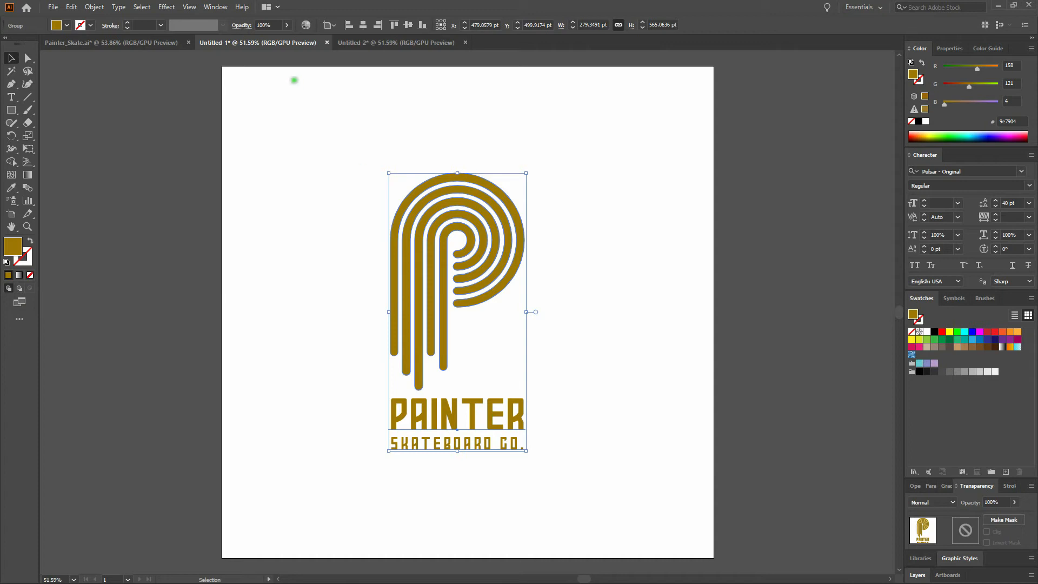
- Detach the Transparency settings from the dock and place them beside the logo
left_click(215, 7)
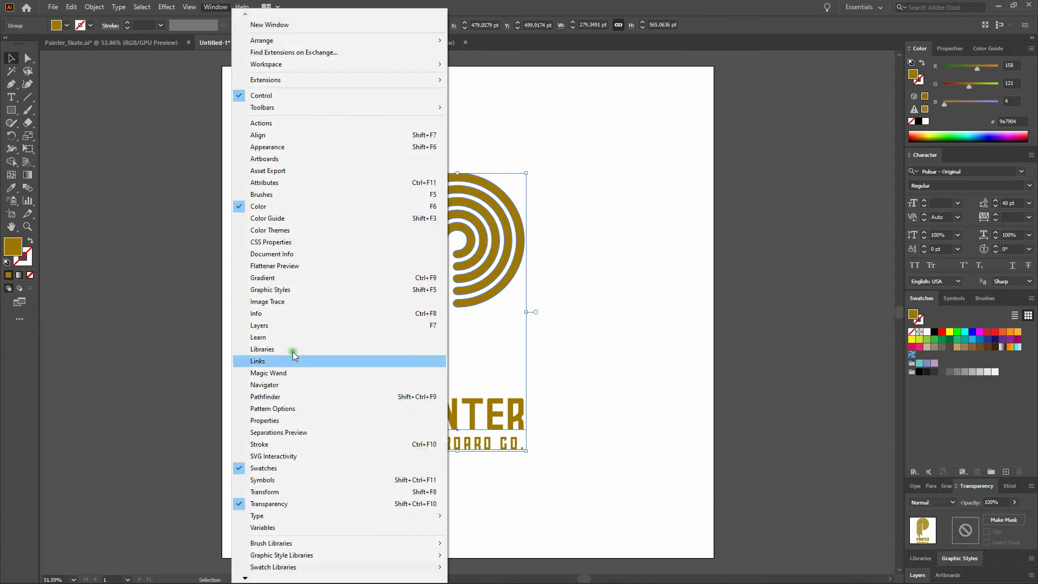
left_click(338, 501)
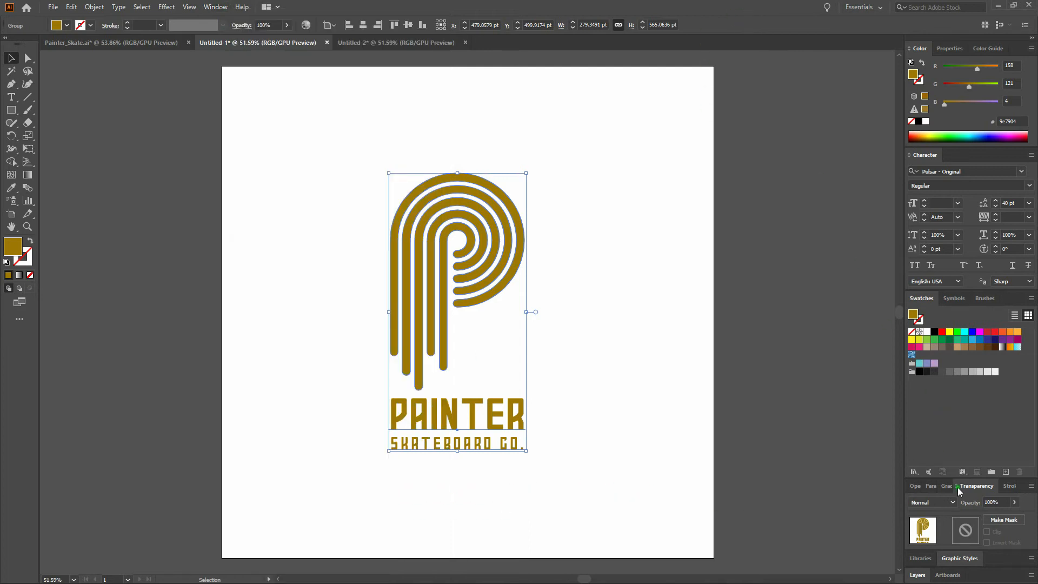
left_click_drag(977, 485, 755, 277)
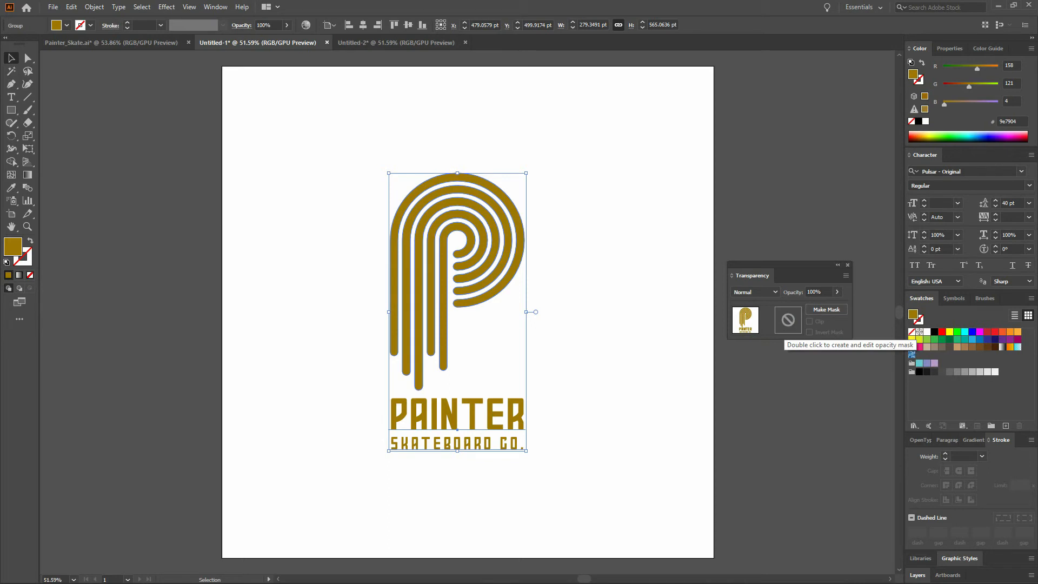
- Create an opacity mask on the logo with the copied texture pasted into it and Clip turned off
double_click(784, 326)
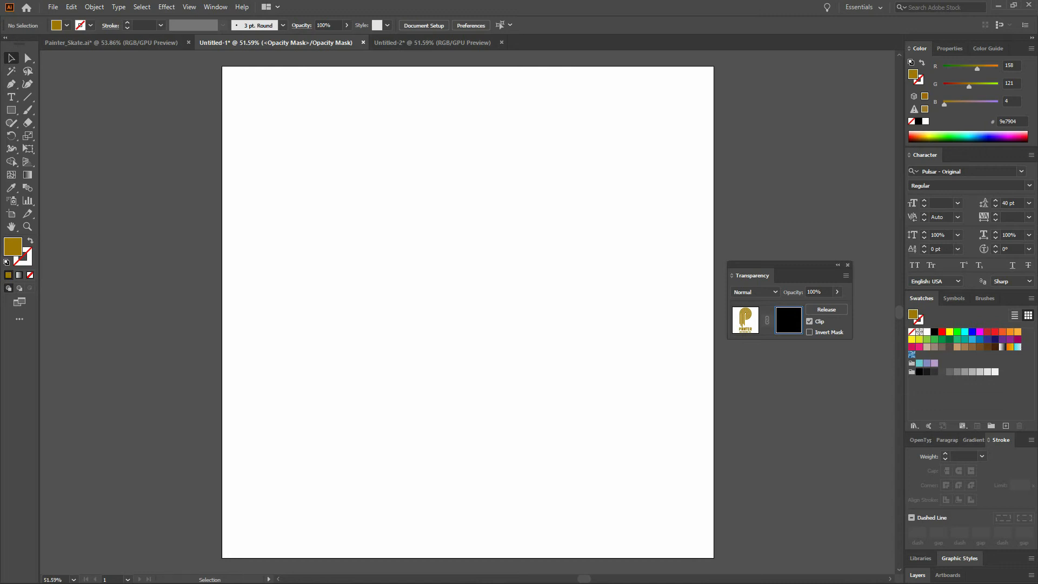
key("ctrl+v")
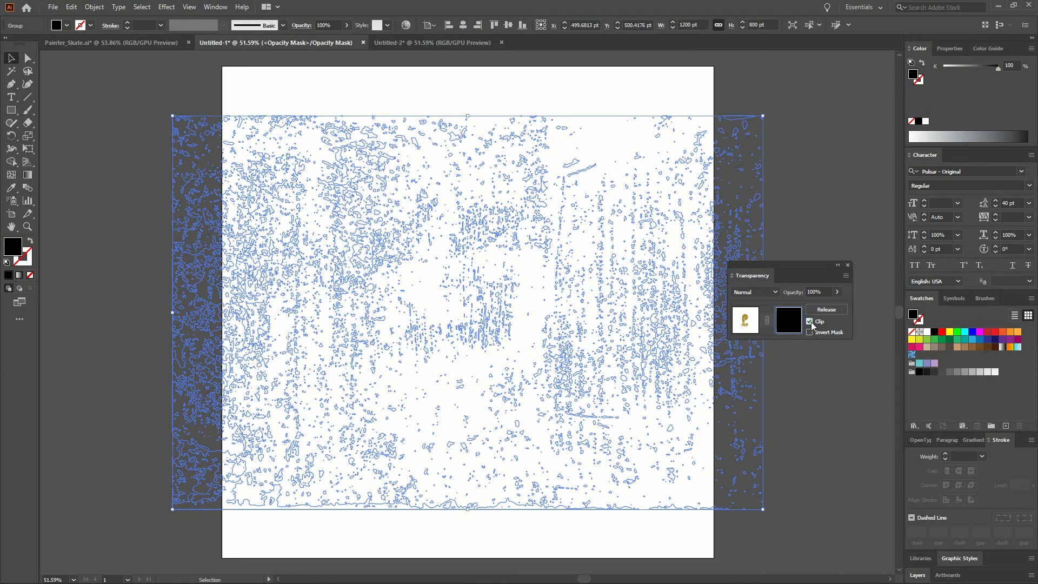
left_click(811, 322)
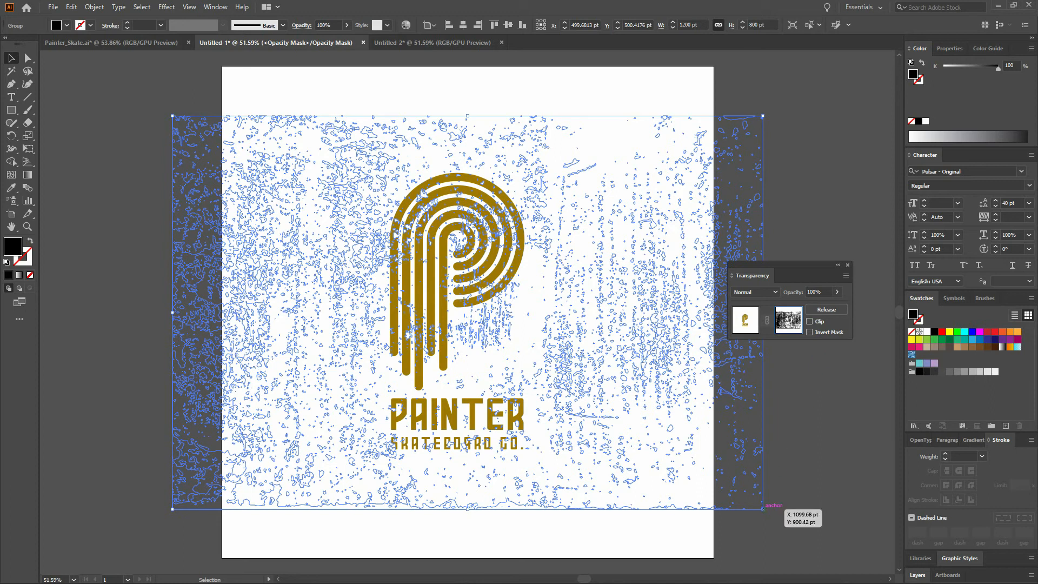
- Scale the mask texture proportionally about its centre to about 929 × 619 pt and stop editing the opacity mask
left_click(763, 508)
left_click_drag(764, 508, 696, 488)
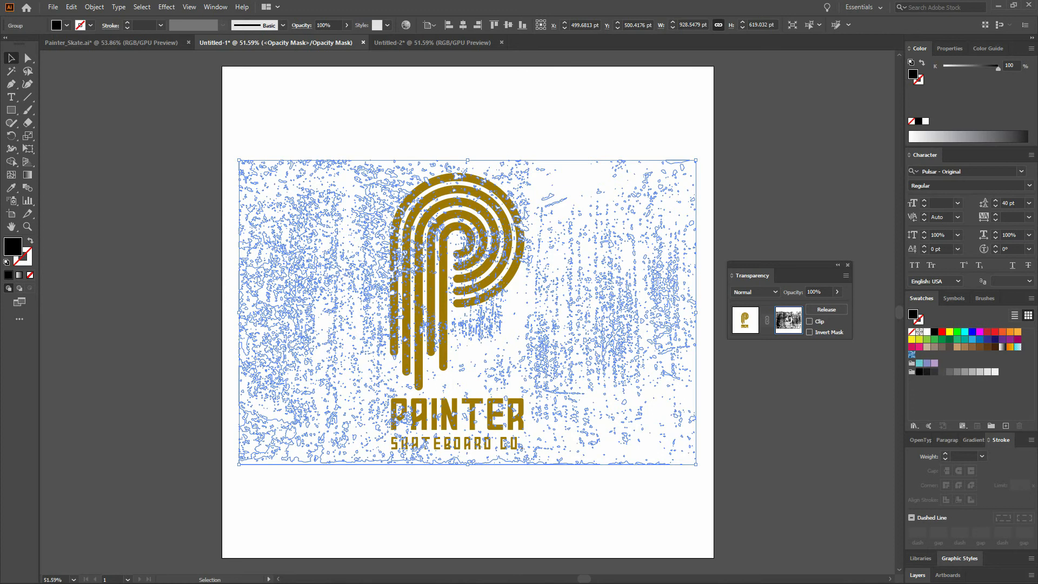
left_click(696, 486)
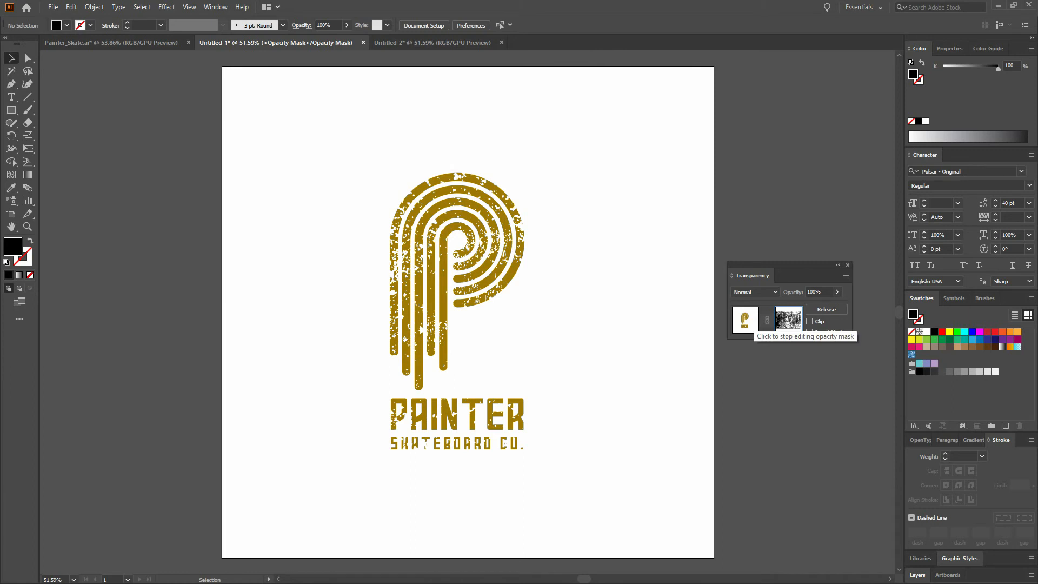
left_click(746, 320)
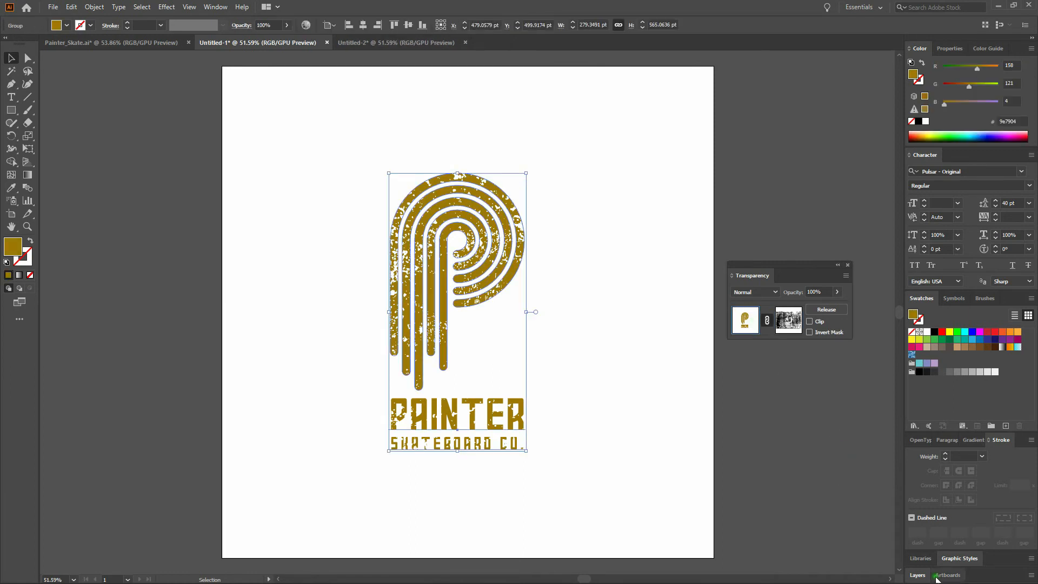
- Show the layer list and examine the individual stripe paths of the masked P with the Direct Selection tool
left_click(917, 575)
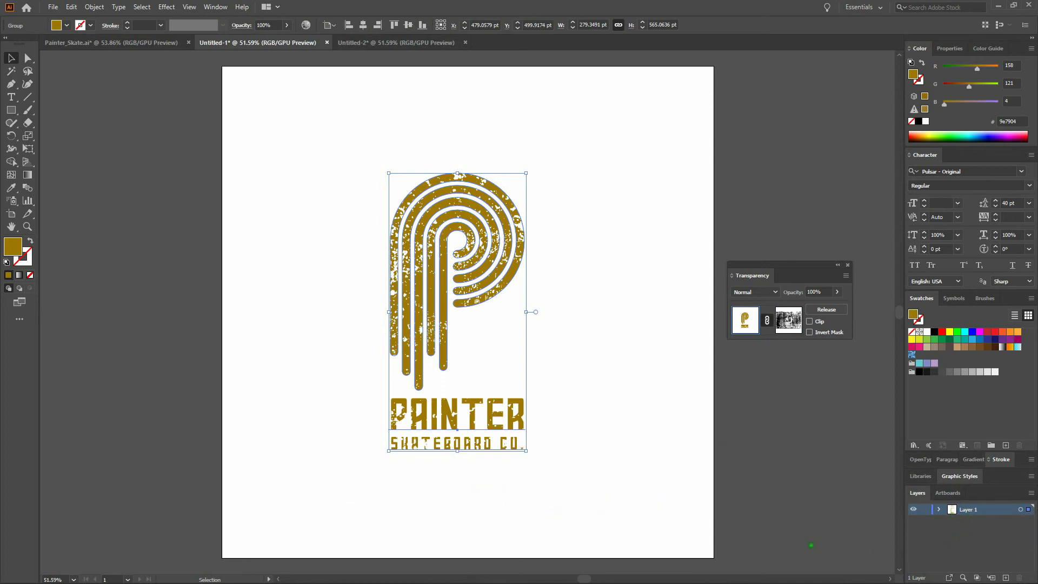
left_click(27, 58)
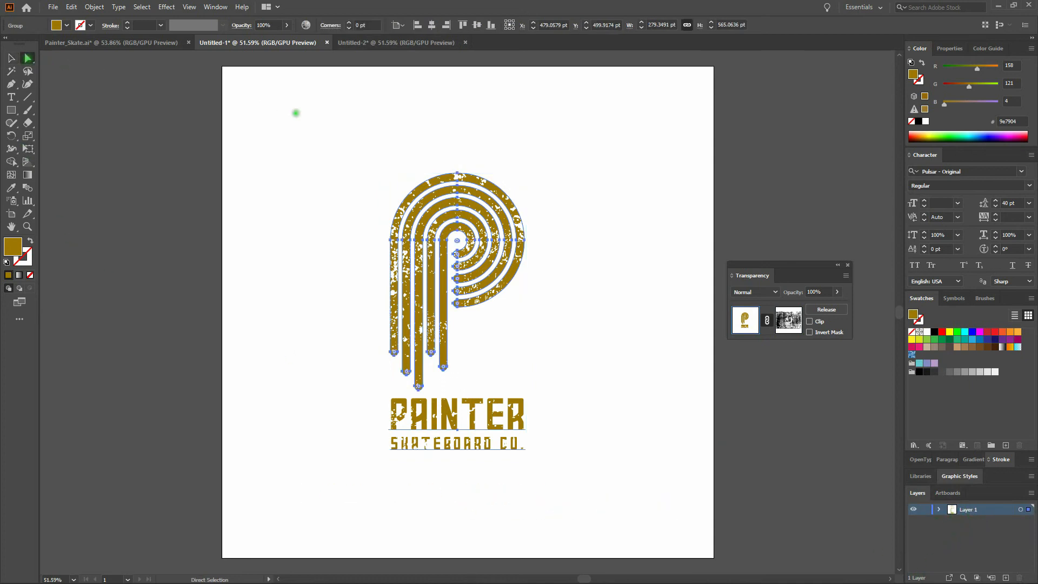
key("a")
left_click(494, 201)
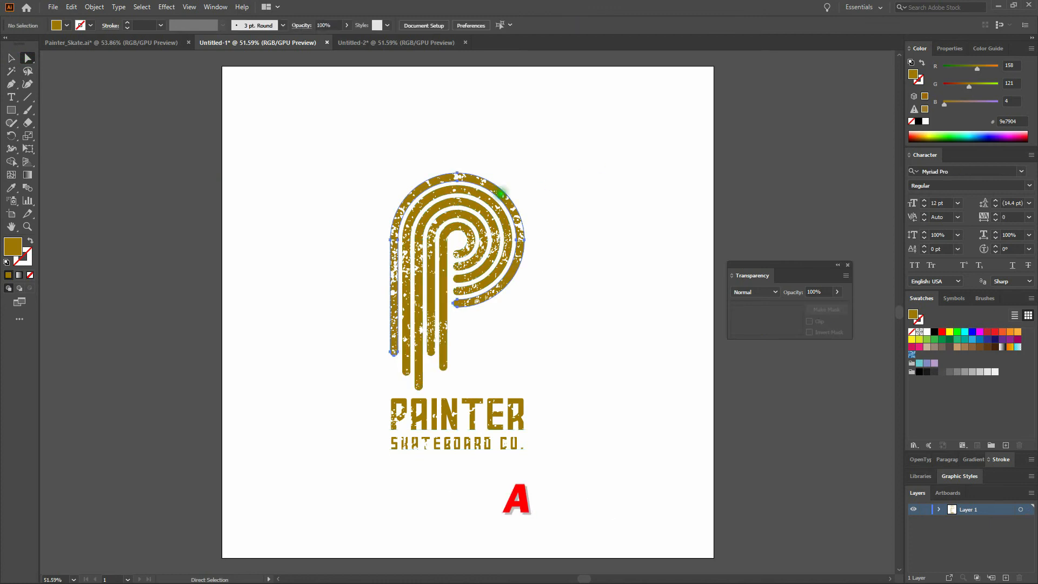
left_click(489, 222)
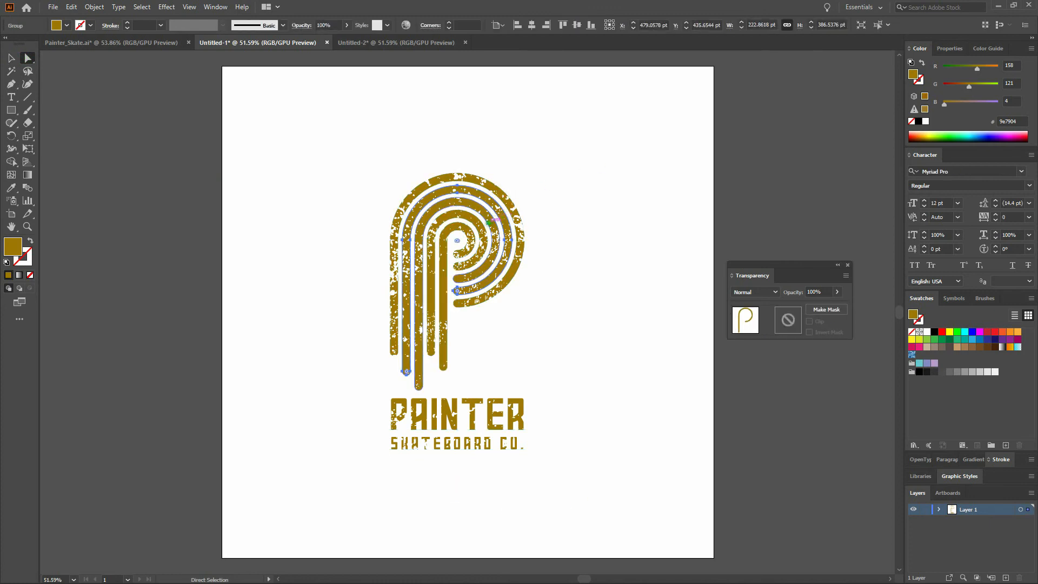
left_click(490, 225)
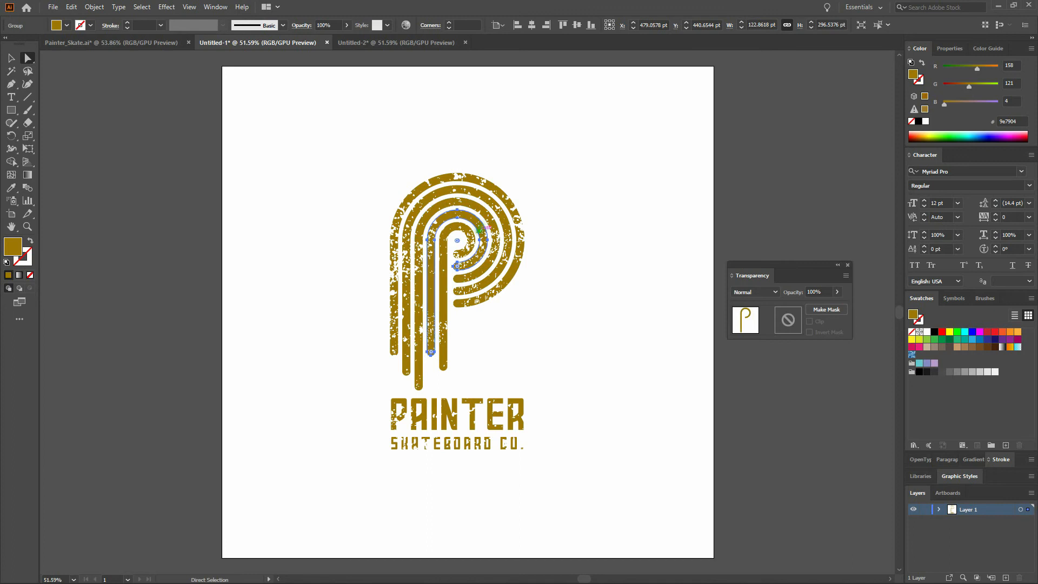
left_click(457, 238)
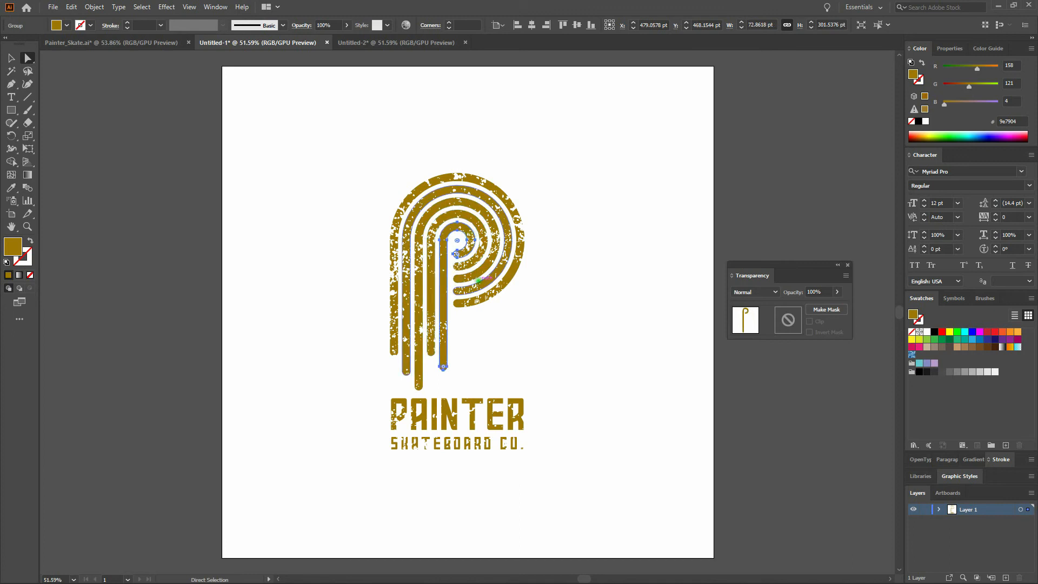
left_click(551, 377)
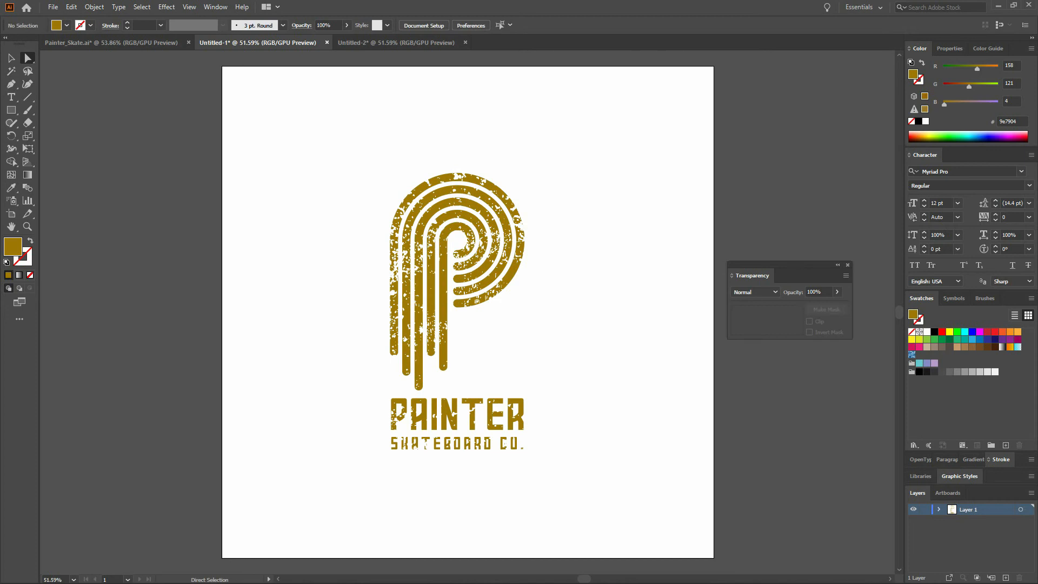
- Draw a 1000 × 1000 pt rectangle covering the entire artboard of the logo document
left_click(10, 110)
key("m")
left_click_drag(222, 69, 714, 558)
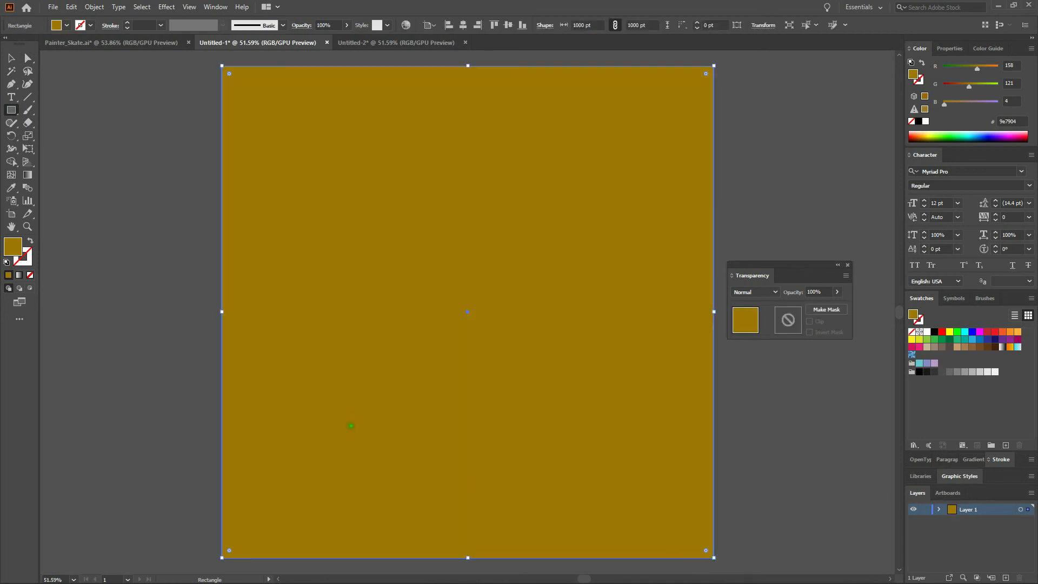
- Set the fill colour of the artboard-sized rectangle to black (#000000)
double_click(12, 248)
left_click_drag(656, 261, 590, 287)
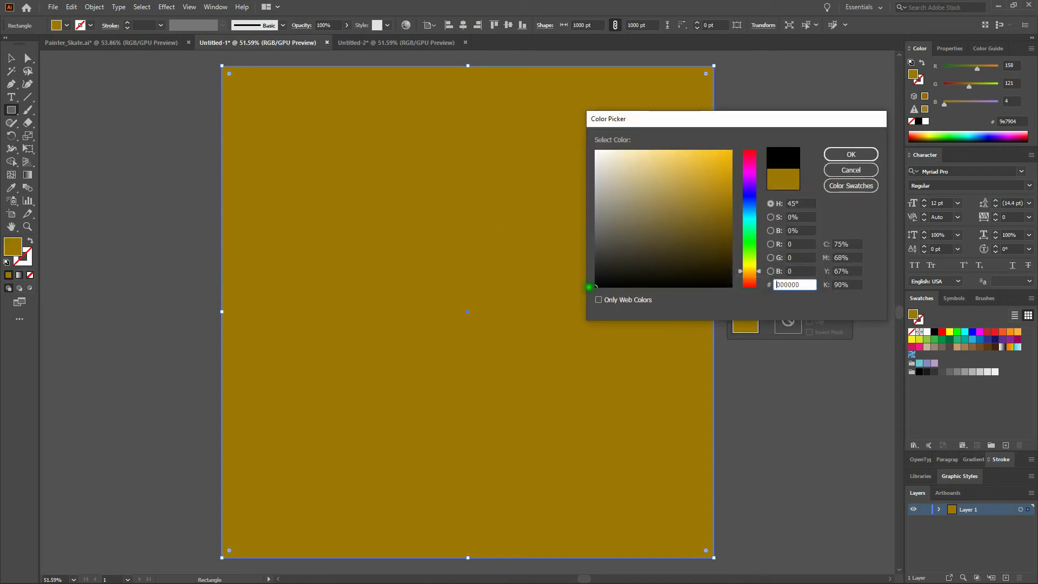
left_click(847, 154)
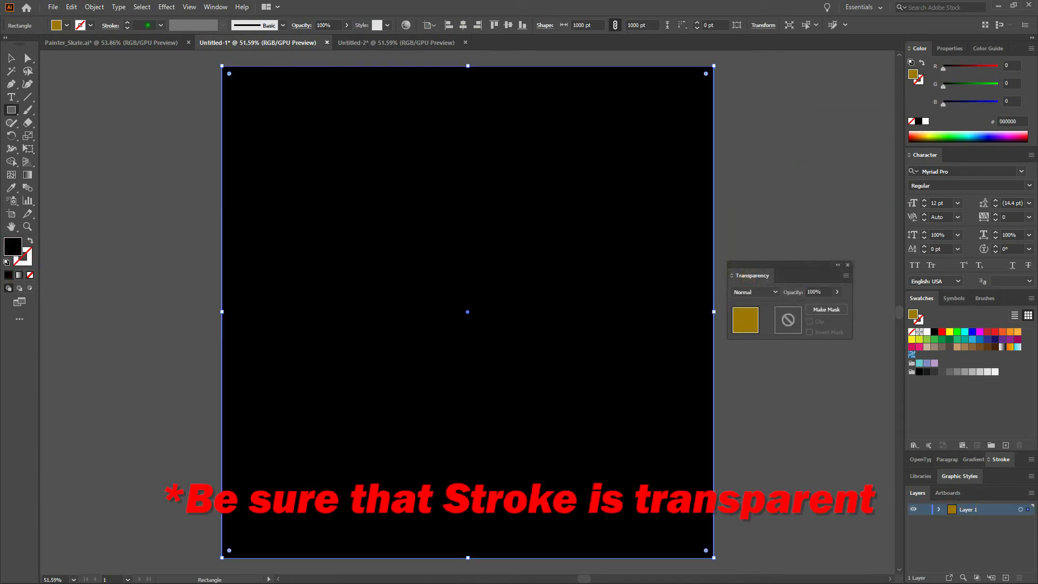
- Send the black rectangle to the back behind the distressed logo and deselect it
left_click(94, 7)
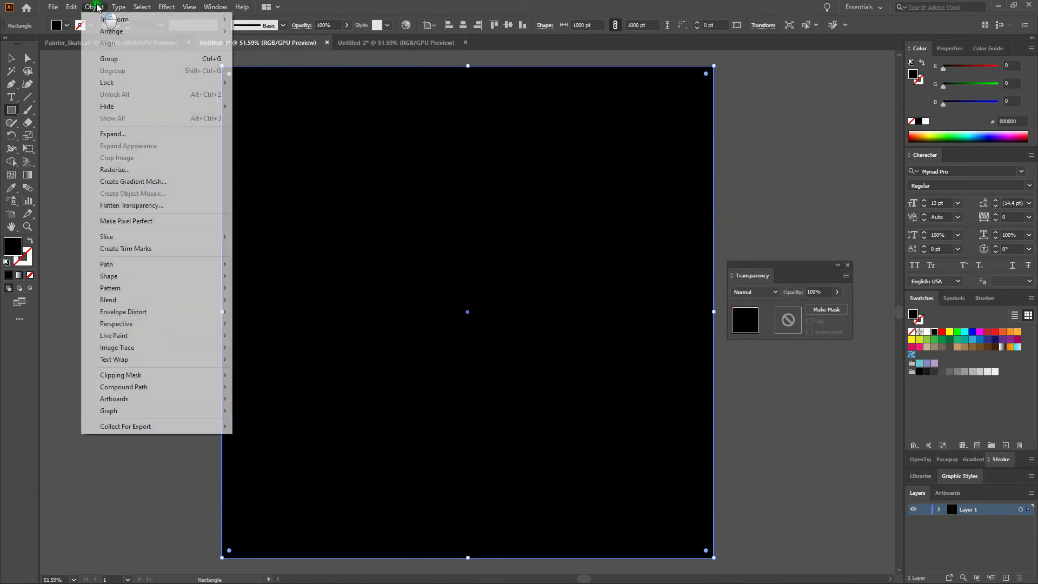
mouse_move(111, 31)
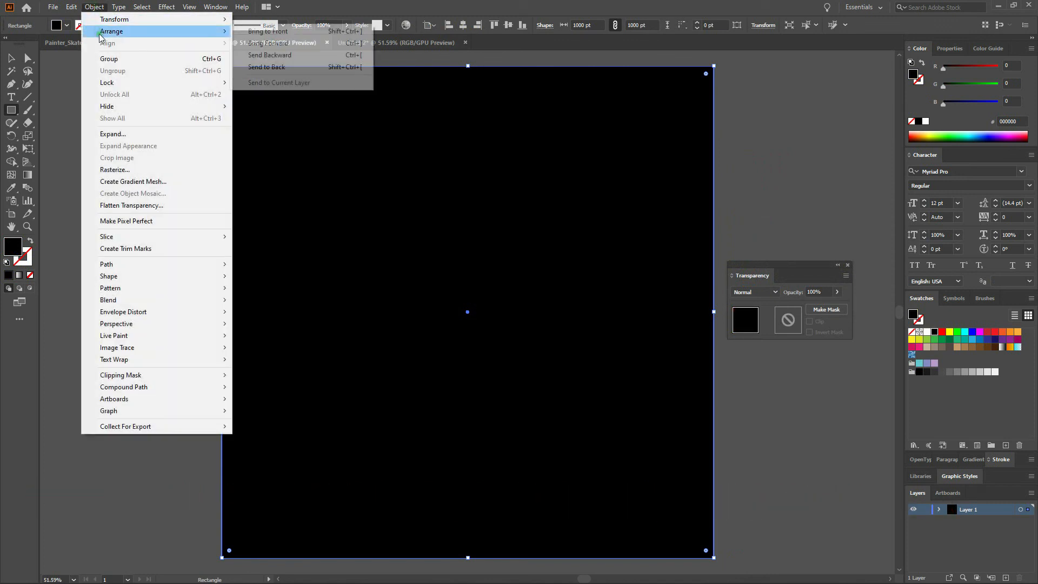
left_click(285, 67)
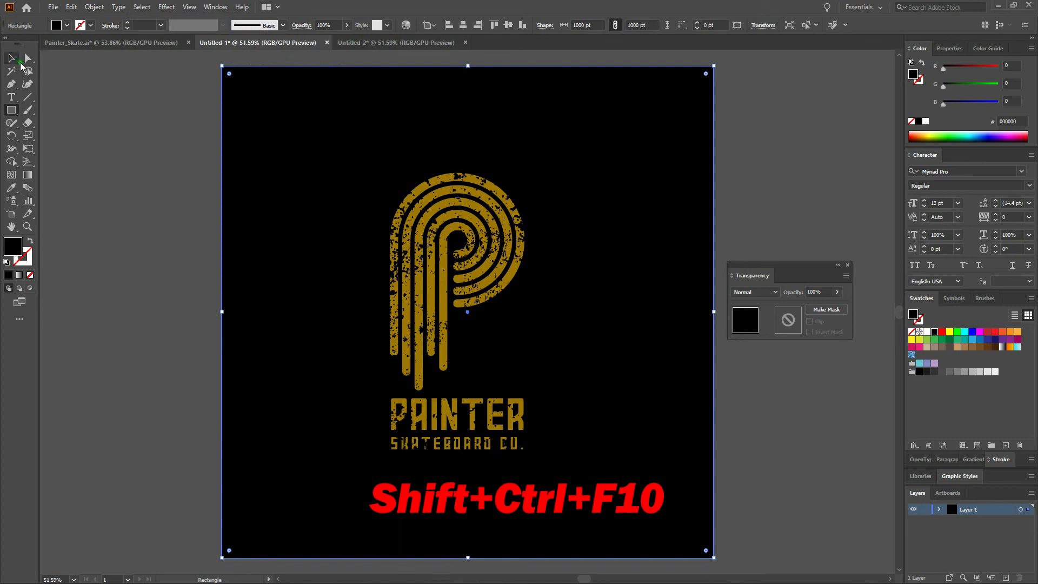
key("v")
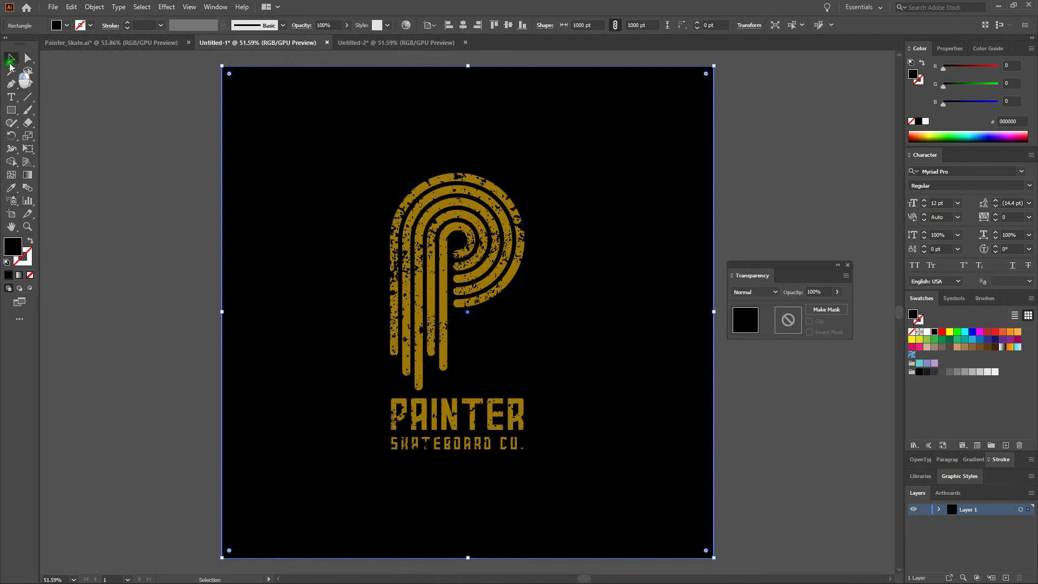
left_click(150, 100)
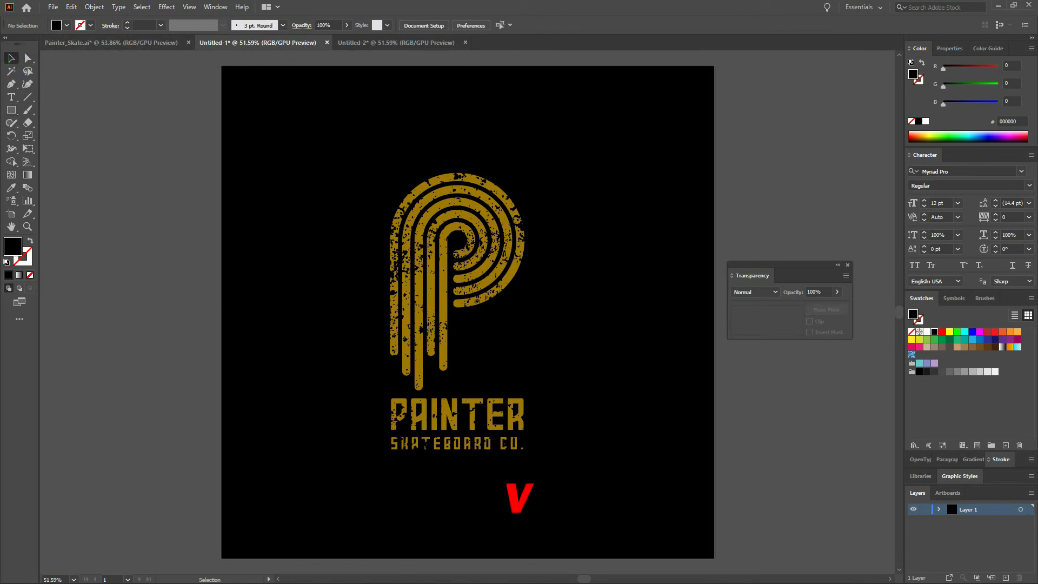